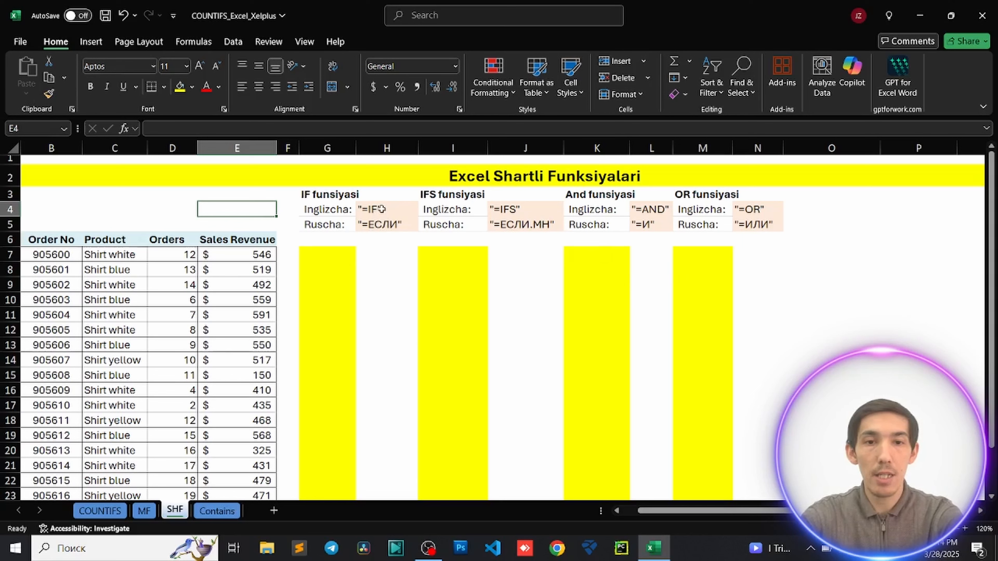
Step: Examine the English and Russian names of the IF, IFS, AND and OR functions and the first row of the order table
{"action": "left_click", "coordinate": [387, 226]}
{"action": "left_click", "coordinate": [522, 224]}
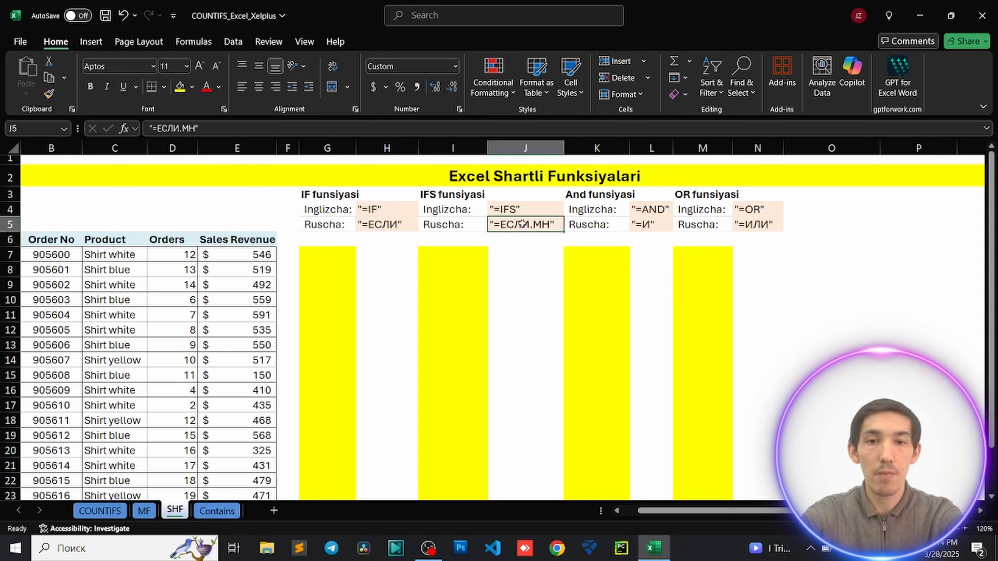
{"action": "left_click", "coordinate": [652, 226]}
{"action": "left_click", "coordinate": [749, 228]}
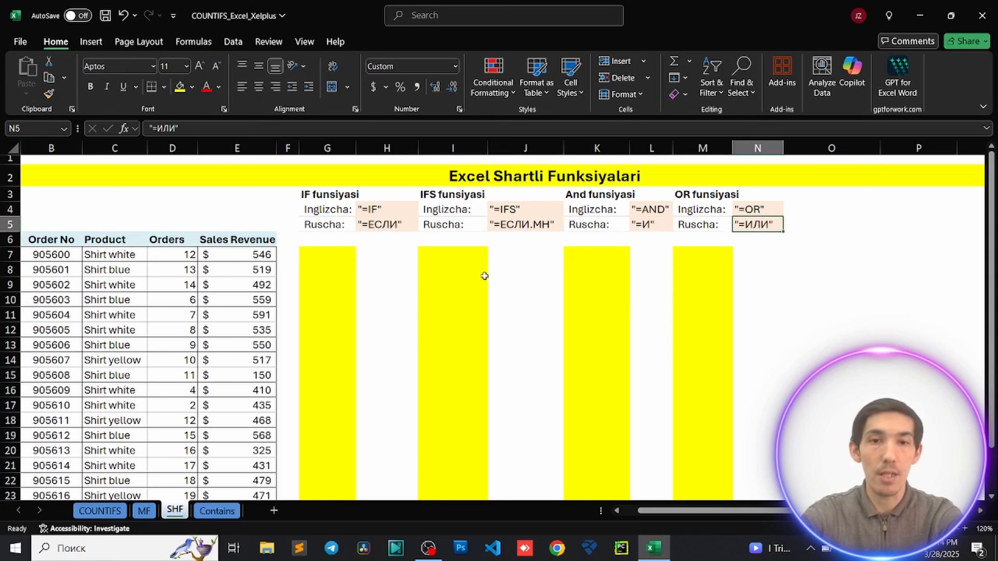
{"action": "left_click", "coordinate": [336, 228]}
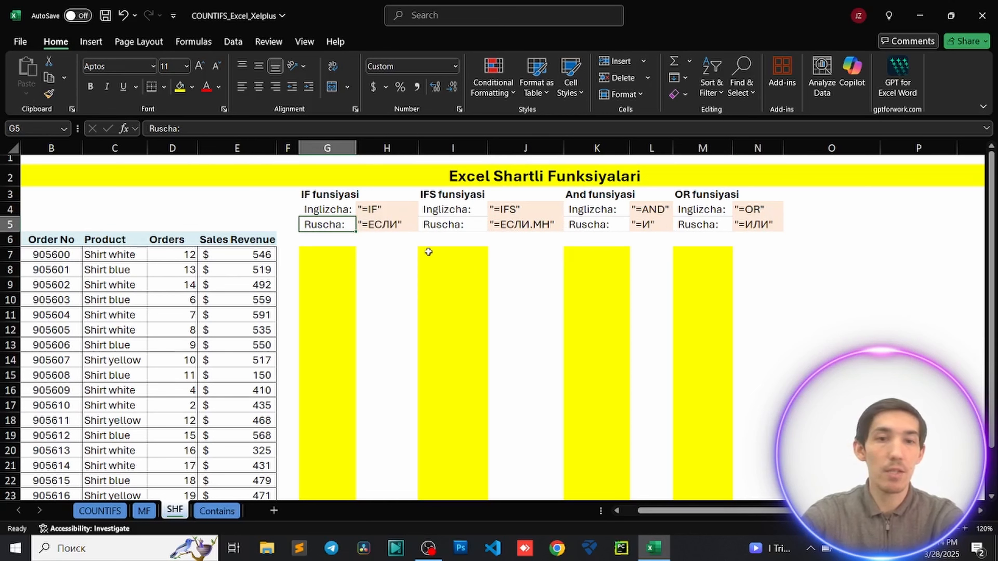
{"action": "scroll", "coordinate": [235, 251], "scroll_direction": "down", "scroll_amount": 1}
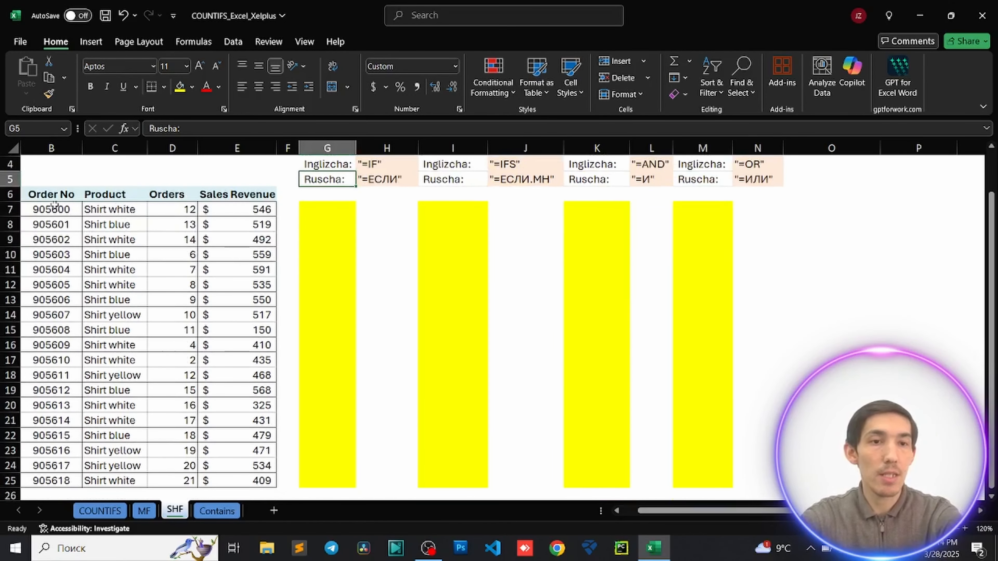
{"action": "left_click", "coordinate": [107, 210]}
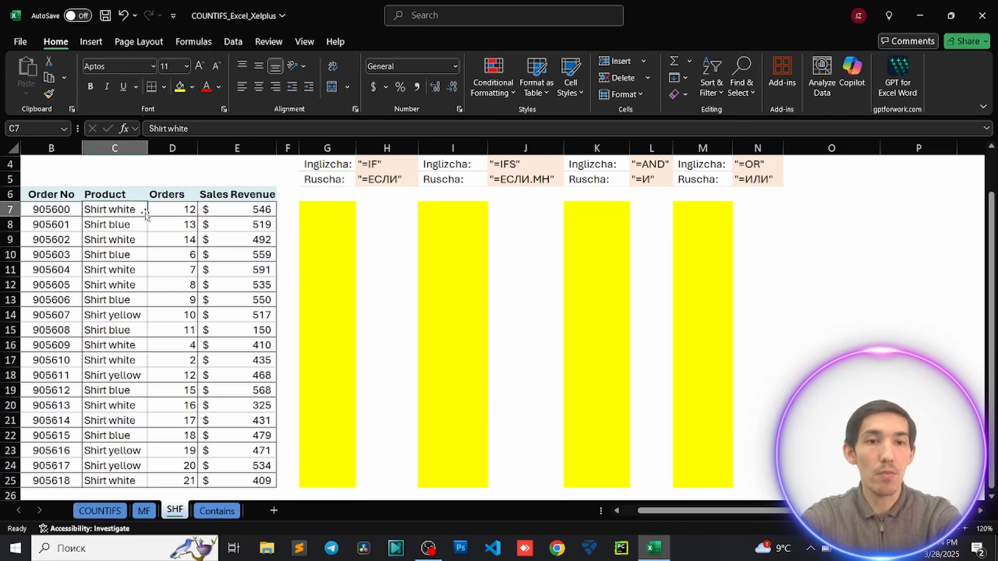
{"action": "left_click", "coordinate": [181, 212]}
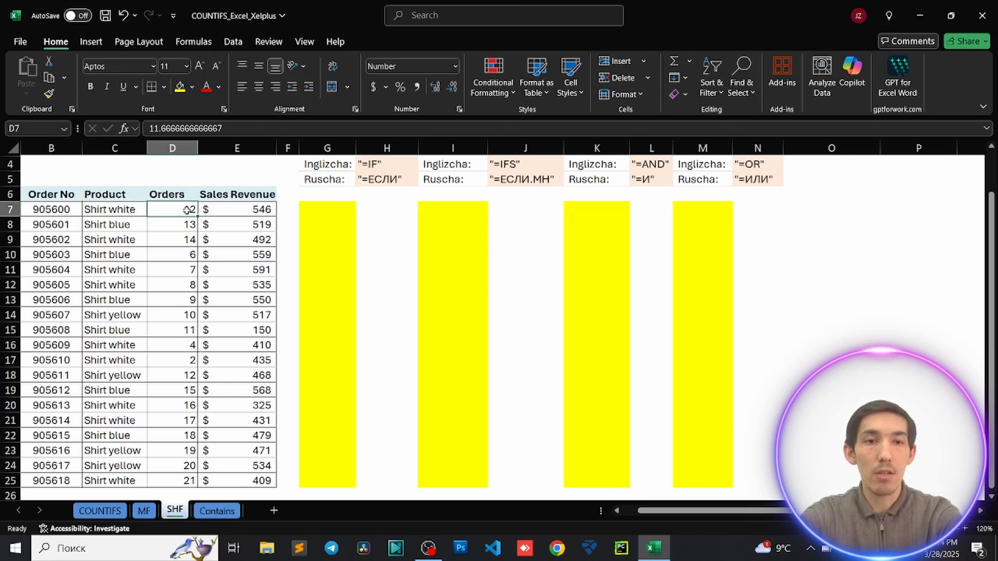
{"action": "left_click", "coordinate": [250, 209]}
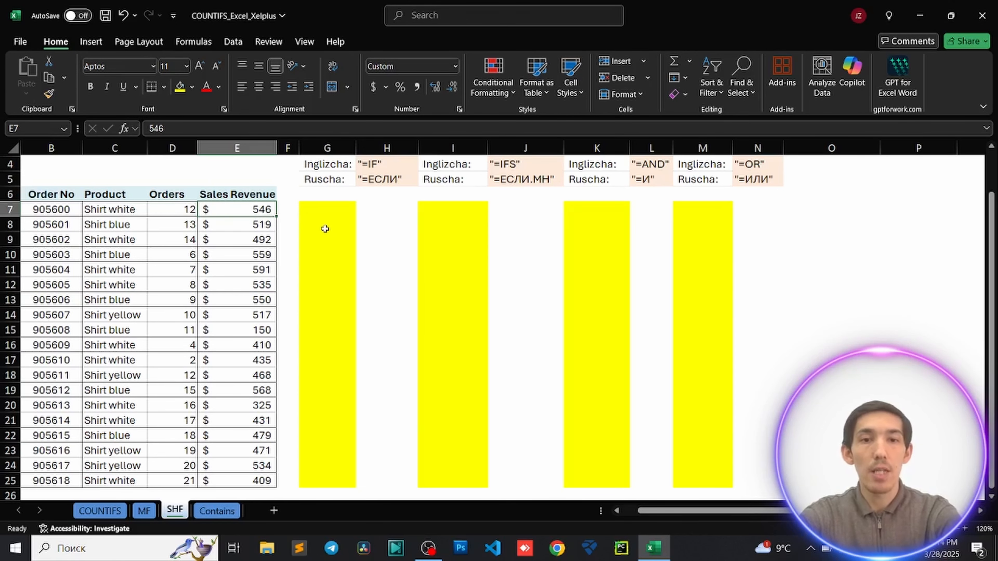
{"action": "scroll", "coordinate": [324, 228], "scroll_direction": "up", "scroll_amount": 1}
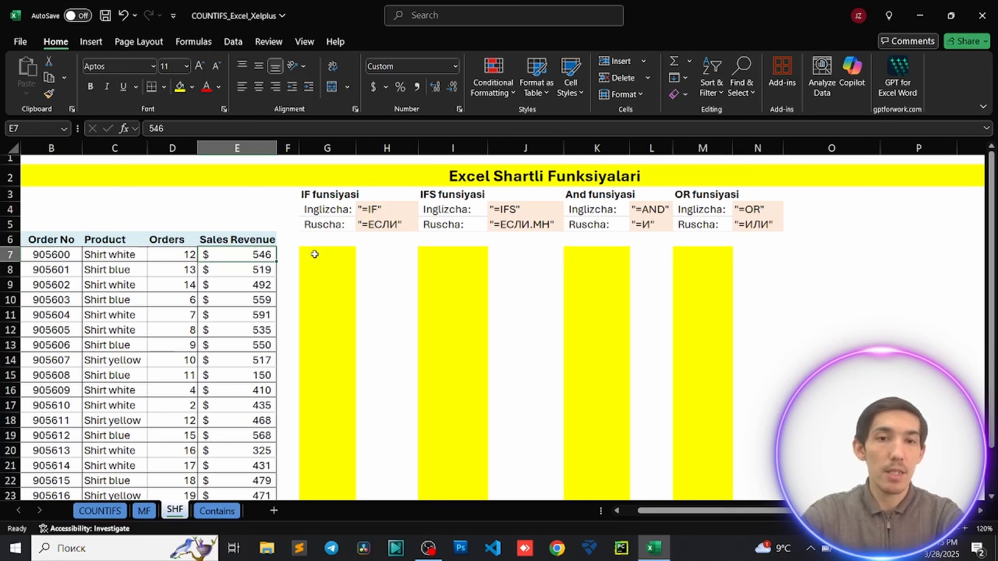
{"action": "left_click", "coordinate": [387, 224]}
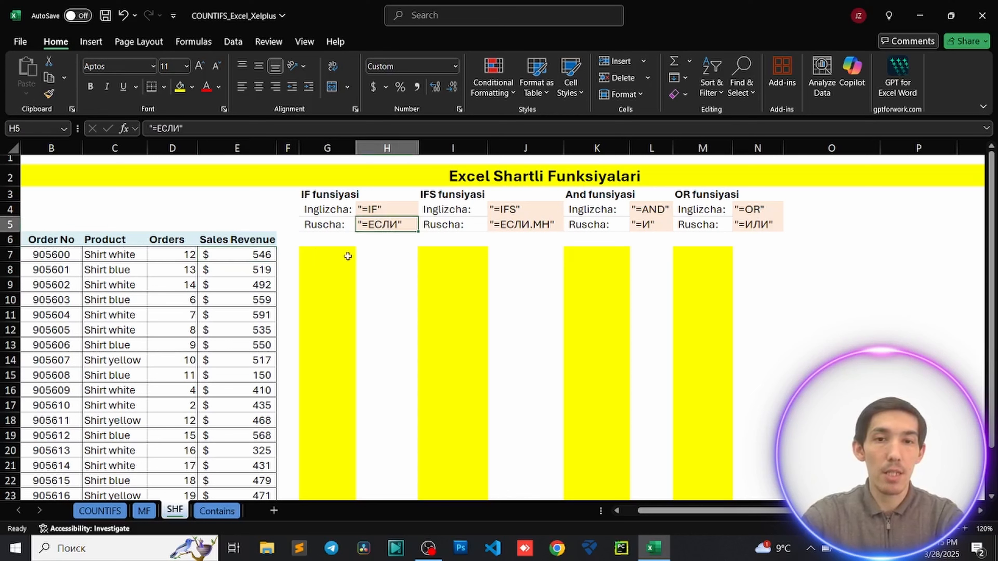
Step: Start an IF formula in G7 that tests whether the sales revenue in E7 is greater than 500
{"action": "left_click", "coordinate": [307, 260]}
{"action": "double_click", "coordinate": [310, 257]}
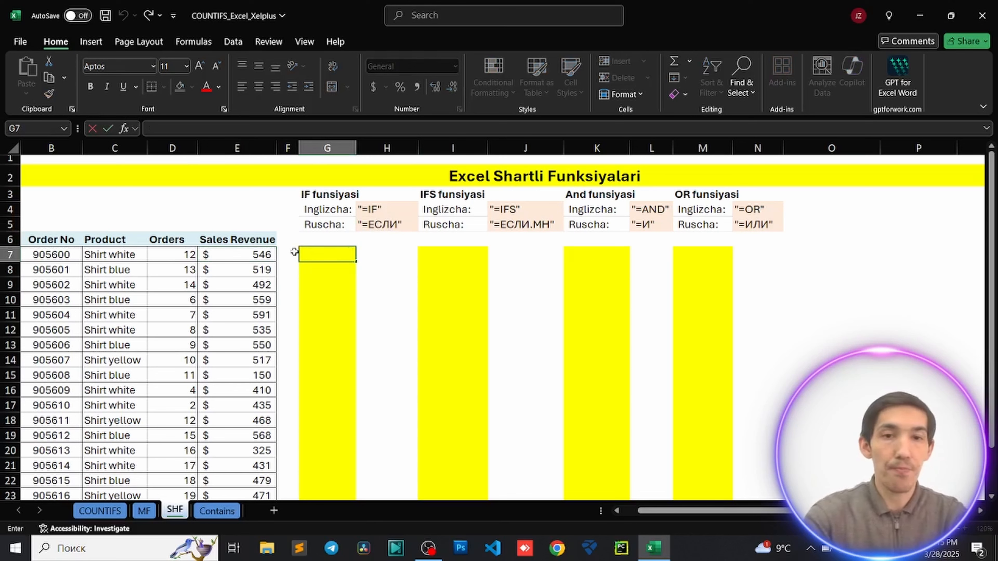
{"action": "type", "text": "="}
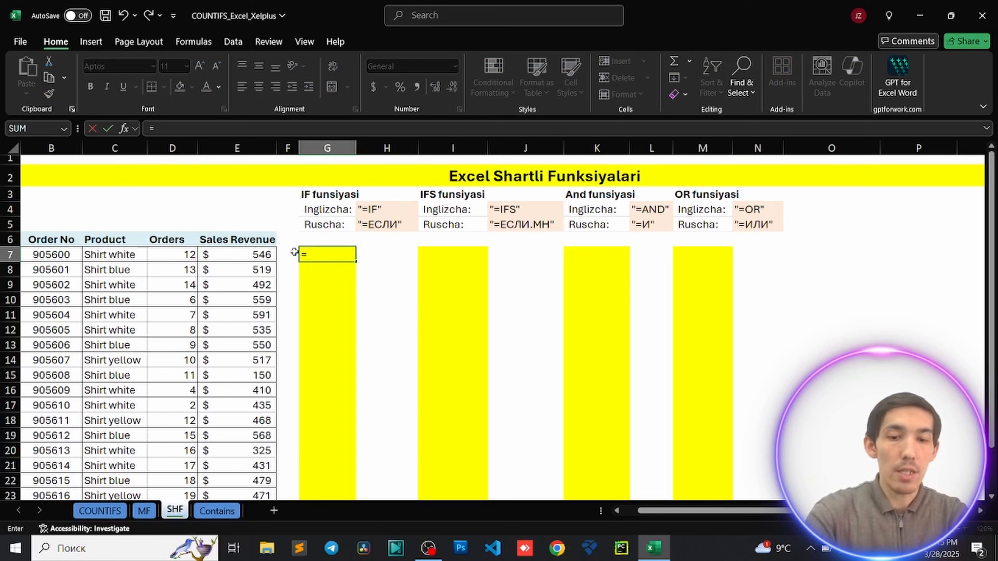
{"action": "type", "text": "if"}
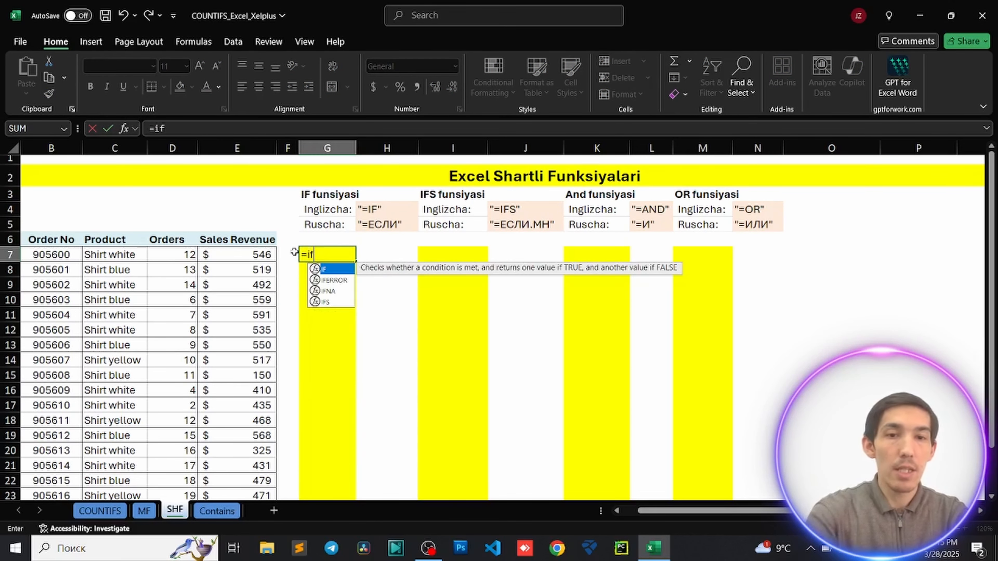
{"action": "double_click", "coordinate": [329, 270]}
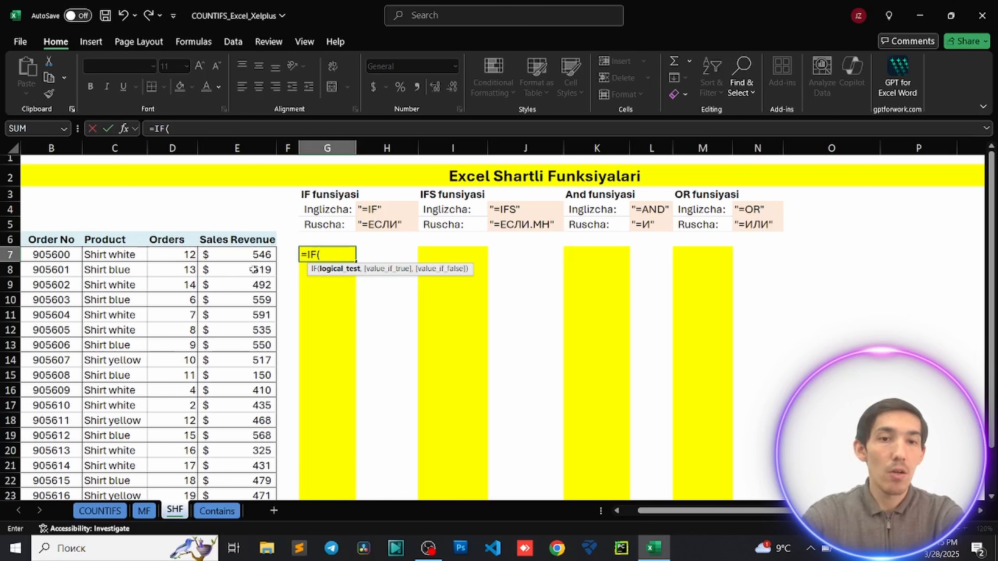
{"action": "left_click", "coordinate": [250, 256]}
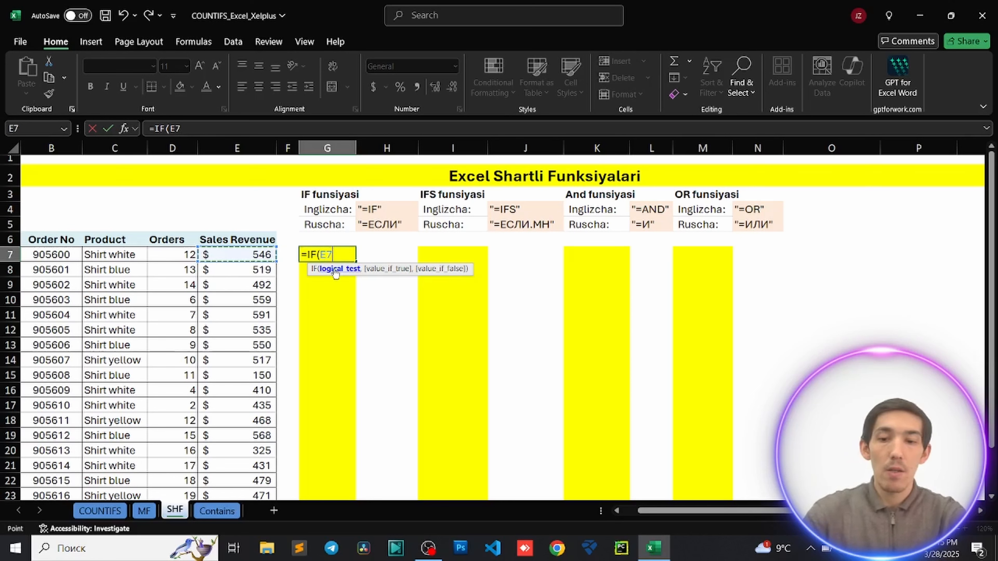
{"action": "type", "text": ">"}
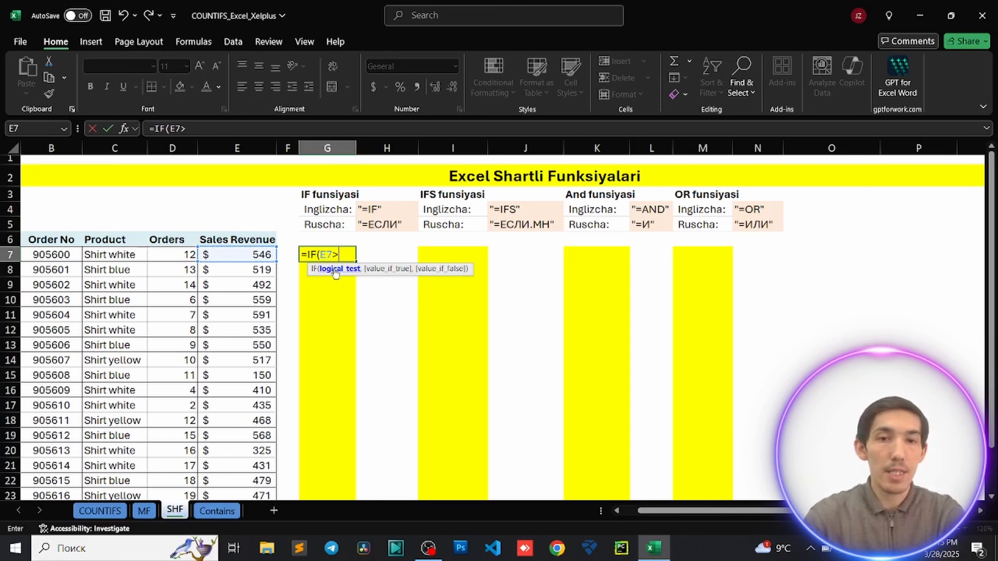
{"action": "type", "text": "500"}
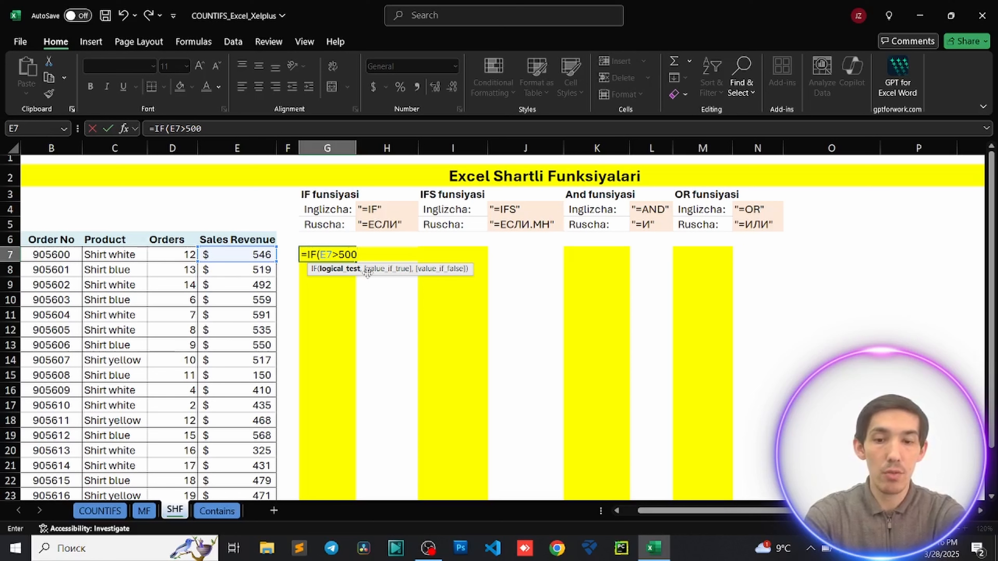
Step: Complete the IF formula in G7 to return "Qimmat" when the test is true and "Arzon" when it is false
{"action": "type", "text": ","}
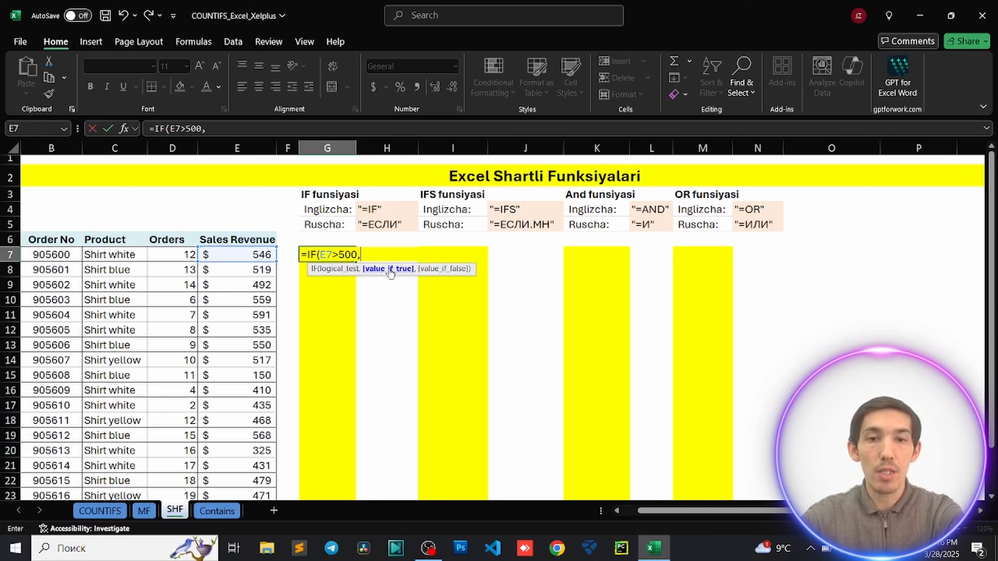
{"action": "type", "text": "\""}
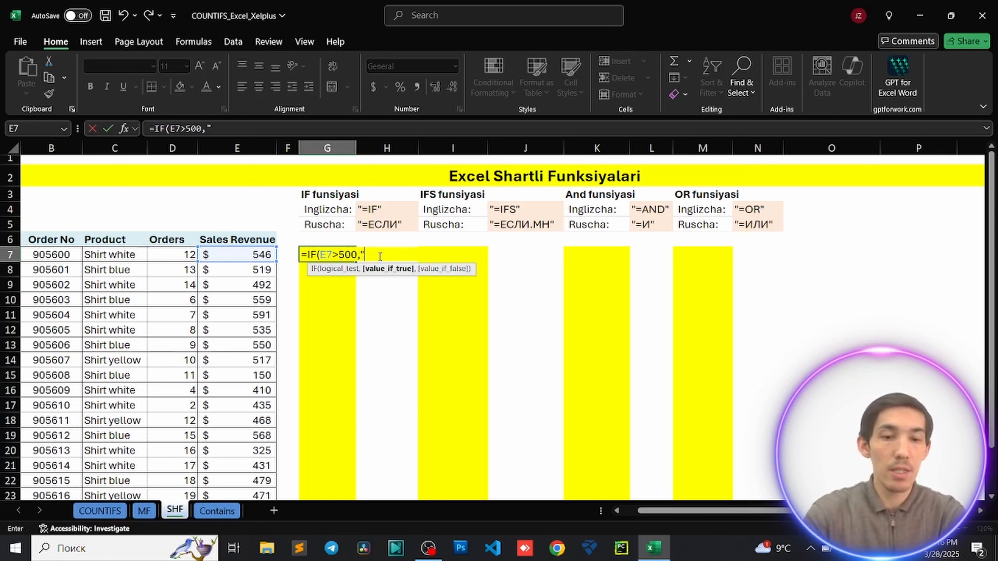
{"action": "type", "text": "Qimmat"}
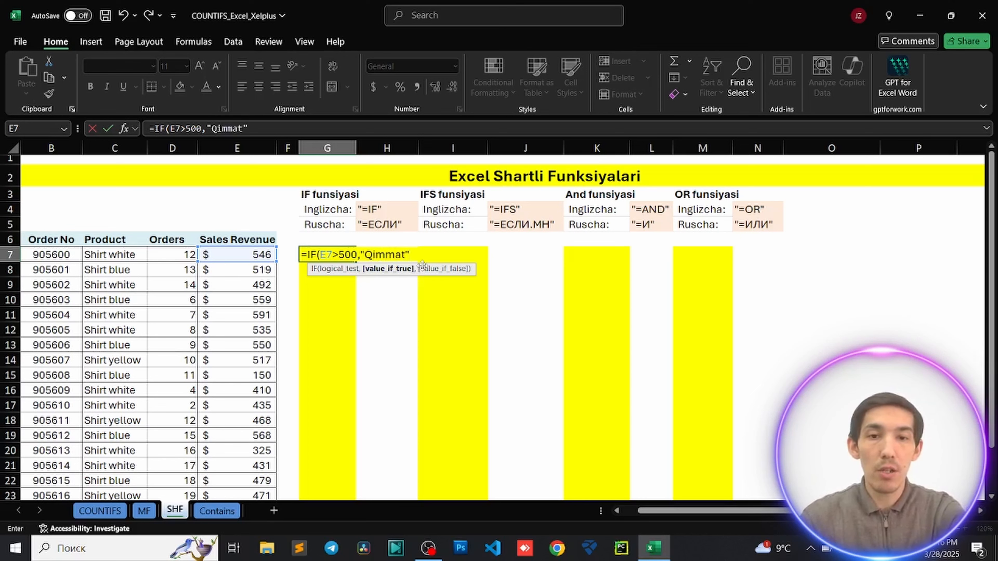
{"action": "type", "text": "\","}
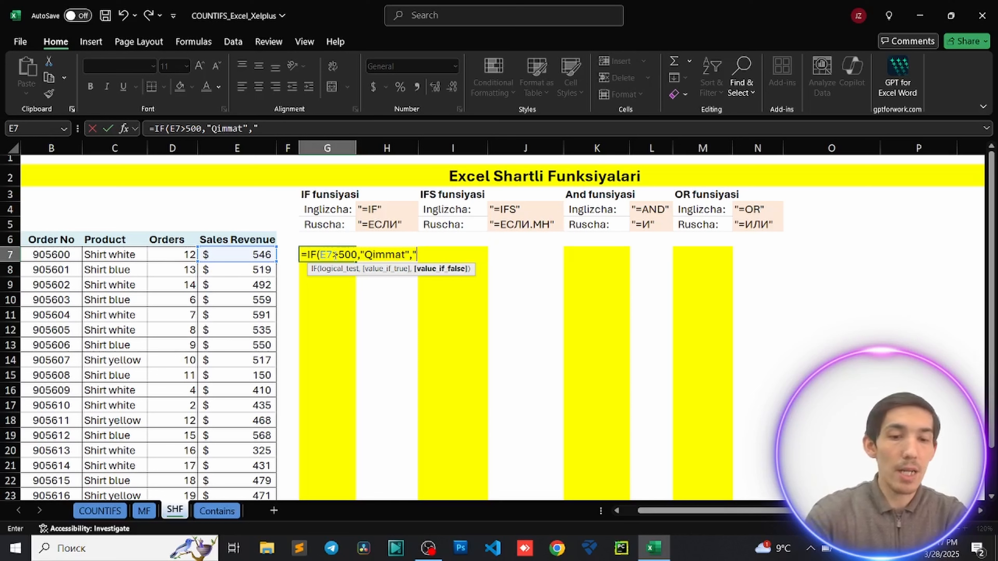
{"action": "type", "text": "Arzon"}
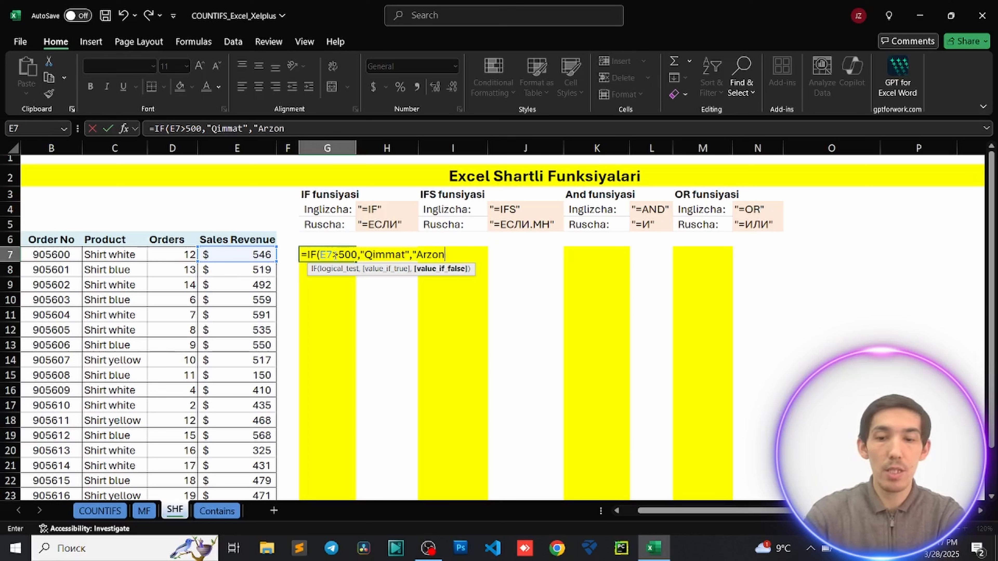
{"action": "type", "text": "\""}
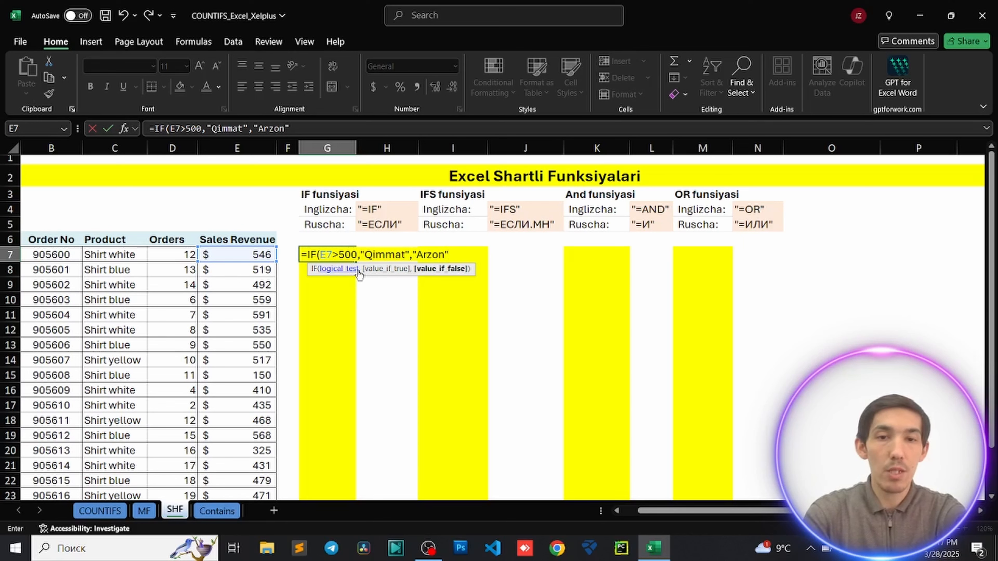
{"action": "key", "text": "Return"}
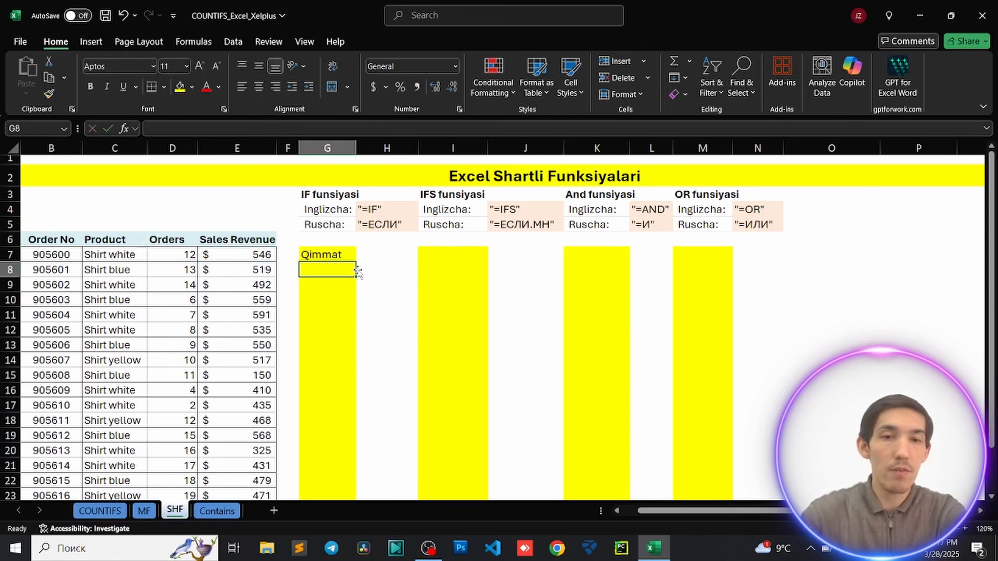
Step: Copy the IF formula from G7 down column G for the remaining orders and check the copied formula in G9
{"action": "left_click", "coordinate": [235, 255]}
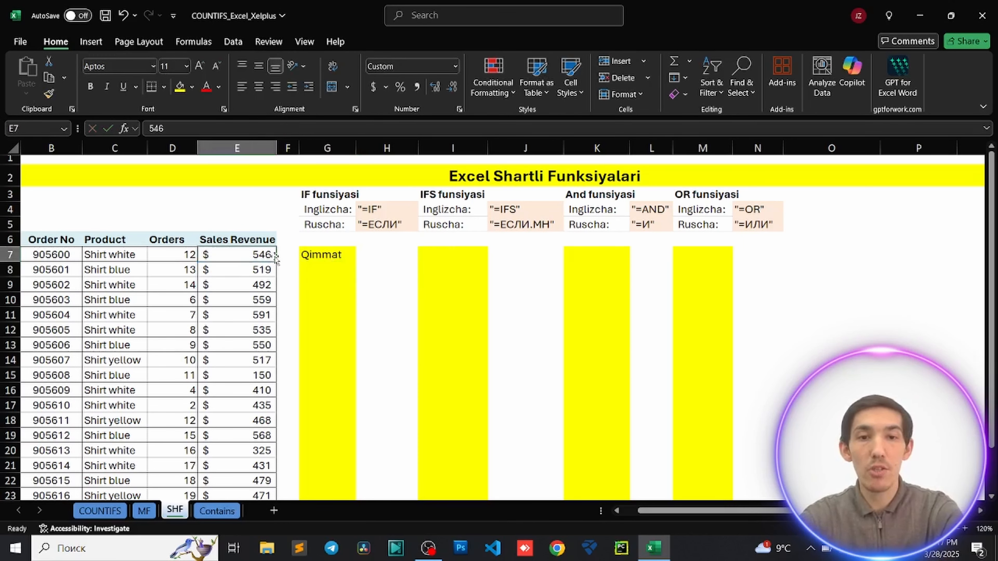
{"action": "left_click", "coordinate": [344, 256]}
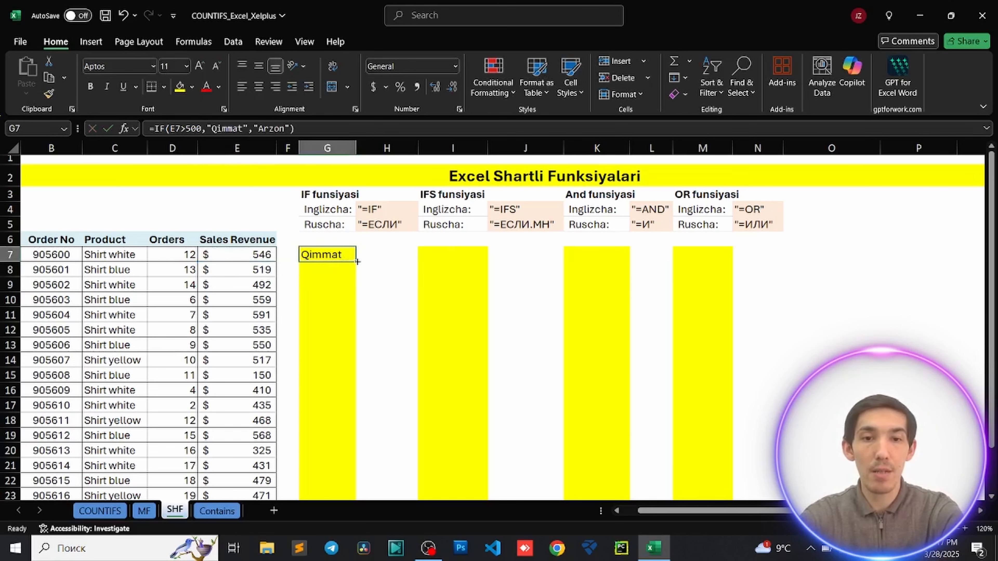
{"action": "scroll", "coordinate": [356, 262], "scroll_direction": "down", "scroll_amount": 1}
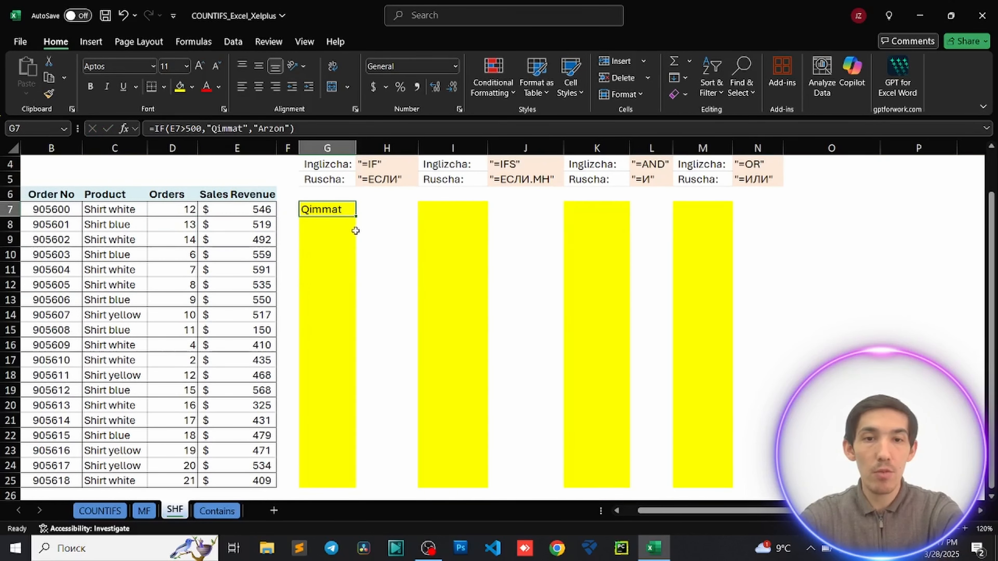
{"action": "left_click_drag", "start_coordinate": [356, 217], "coordinate": [355, 439]}
{"action": "scroll", "coordinate": [434, 396], "scroll_direction": "up", "scroll_amount": 2}
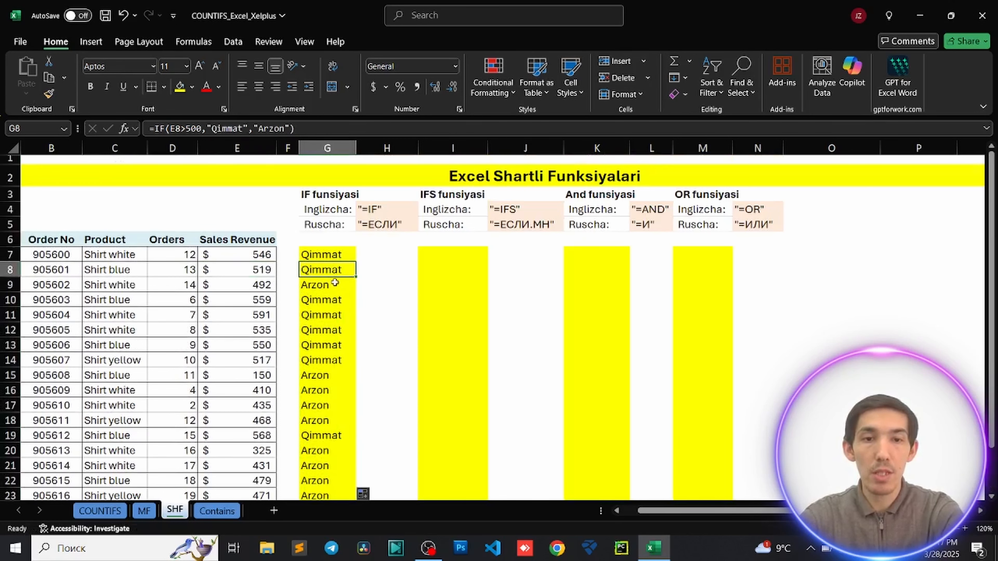
{"action": "left_click", "coordinate": [256, 286]}
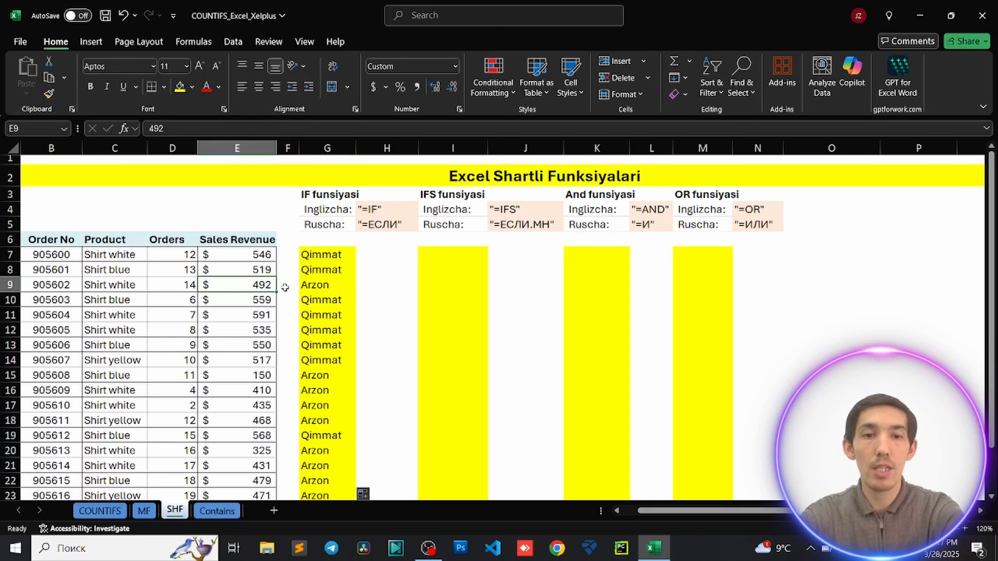
{"action": "double_click", "coordinate": [333, 286]}
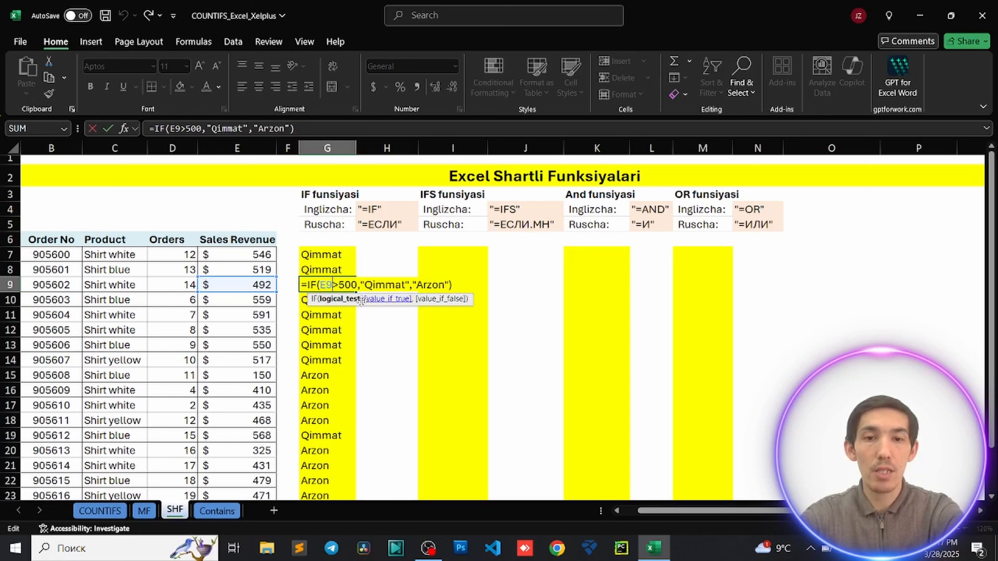
{"action": "key", "text": "Return"}
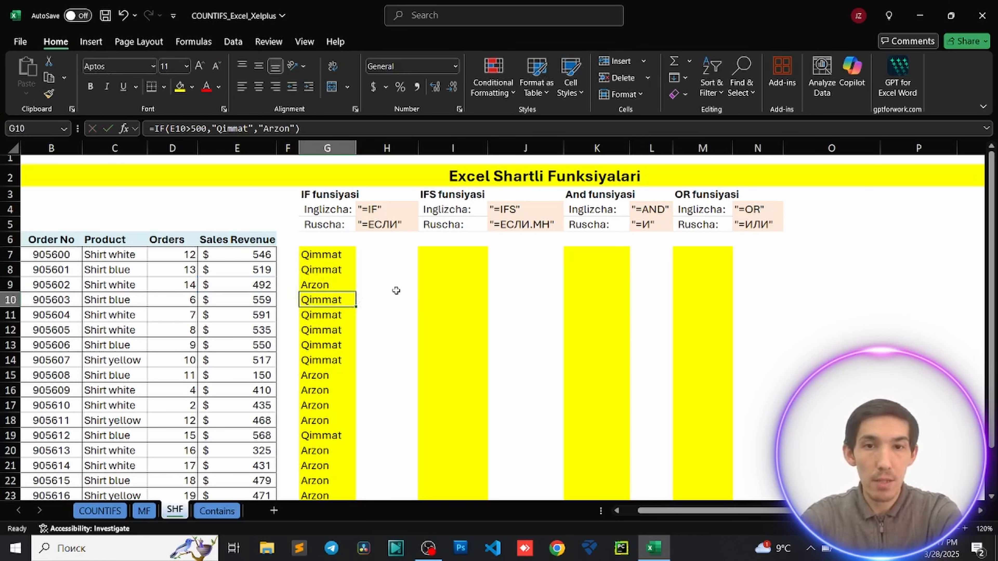
Step: Start an IFS formula in I7 whose first test checks whether the sales revenue in E7 is greater than 500
{"action": "left_click", "coordinate": [442, 254]}
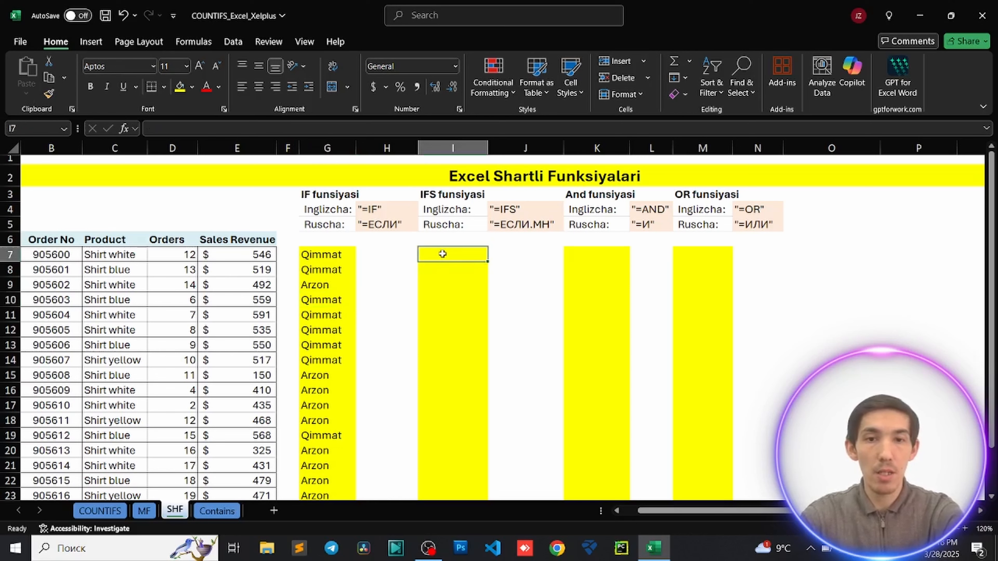
{"action": "double_click", "coordinate": [443, 254]}
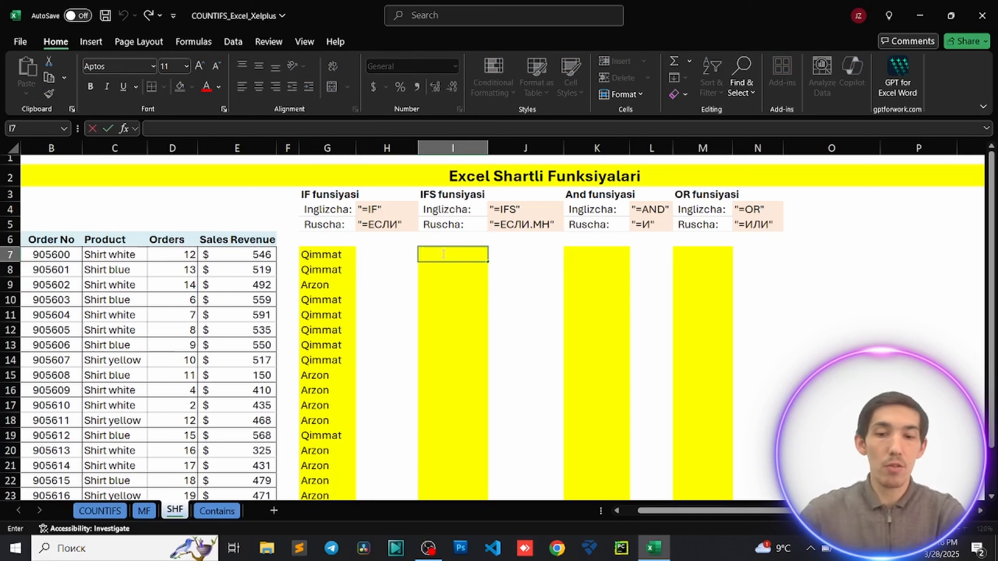
{"action": "type", "text": "=i"}
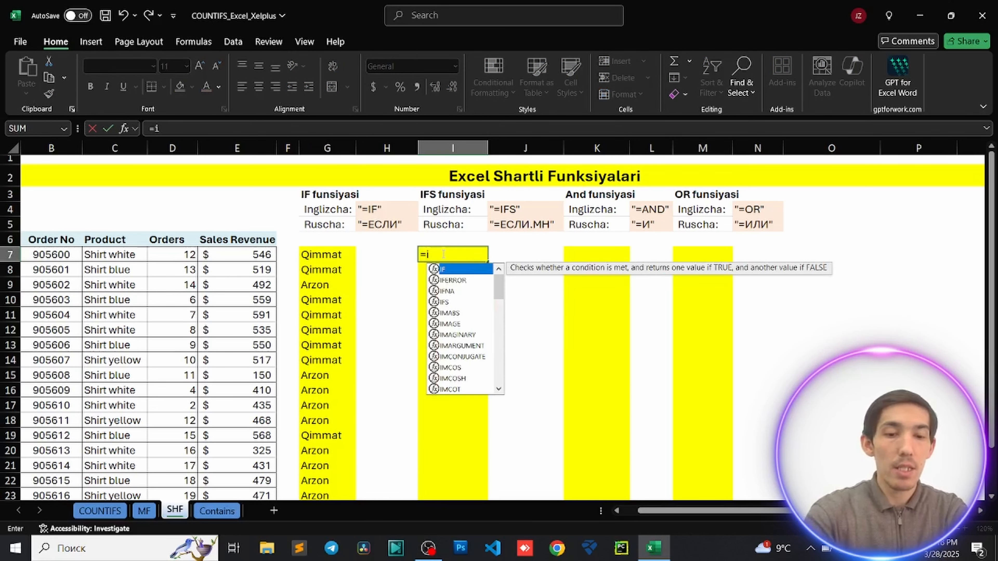
{"action": "type", "text": "fs"}
{"action": "key", "text": "Tab"}
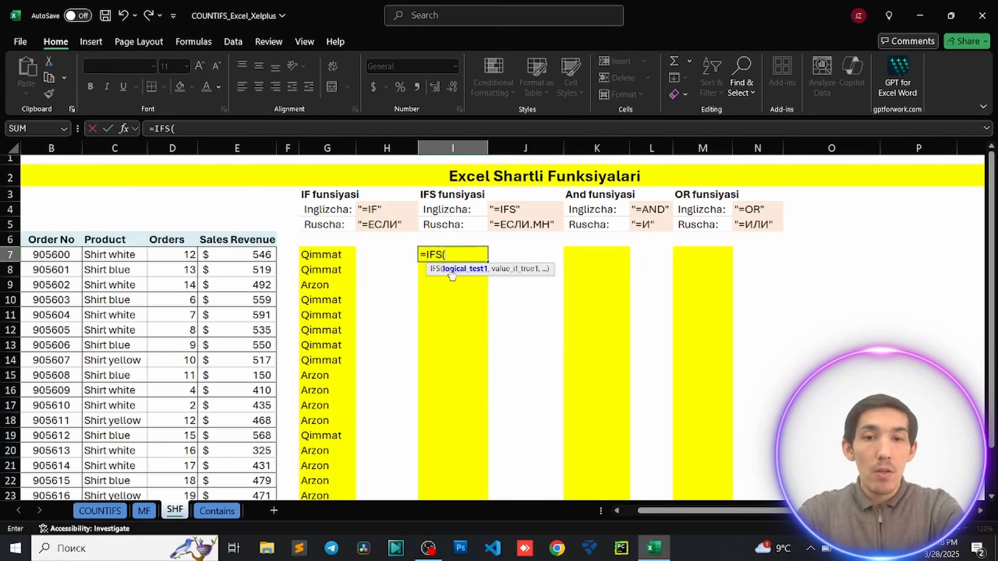
{"action": "left_click", "coordinate": [258, 257]}
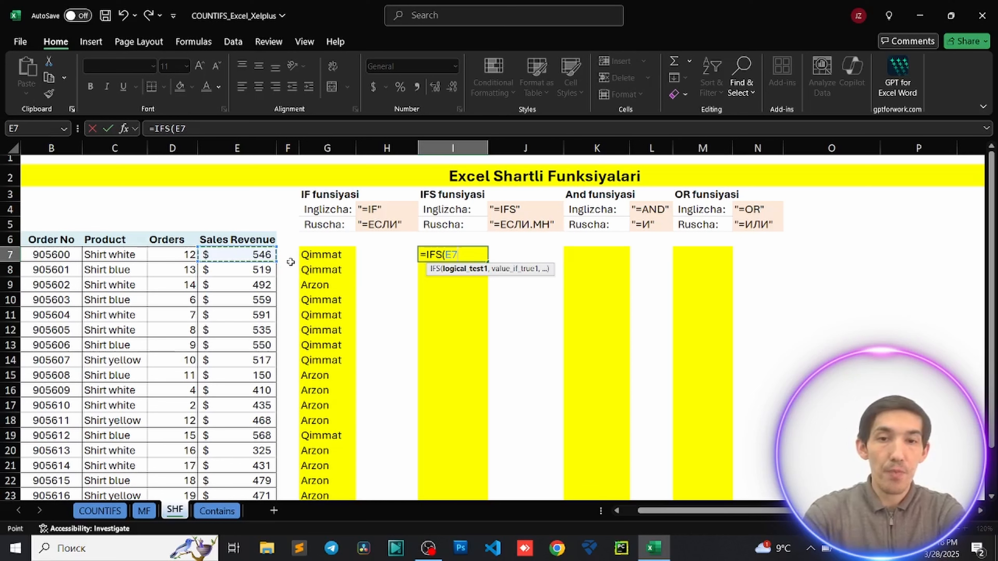
{"action": "type", "text": ">"}
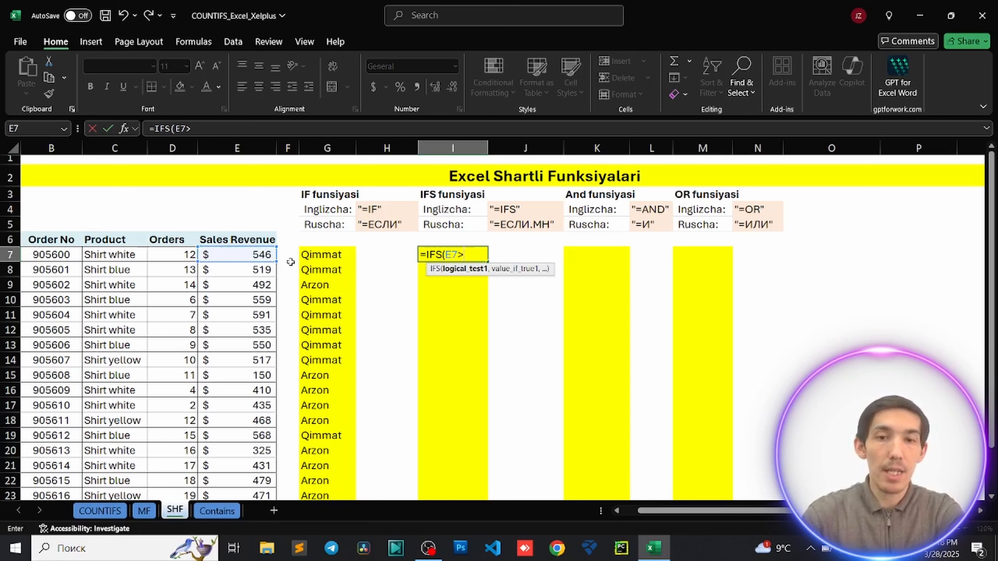
{"action": "type", "text": "500"}
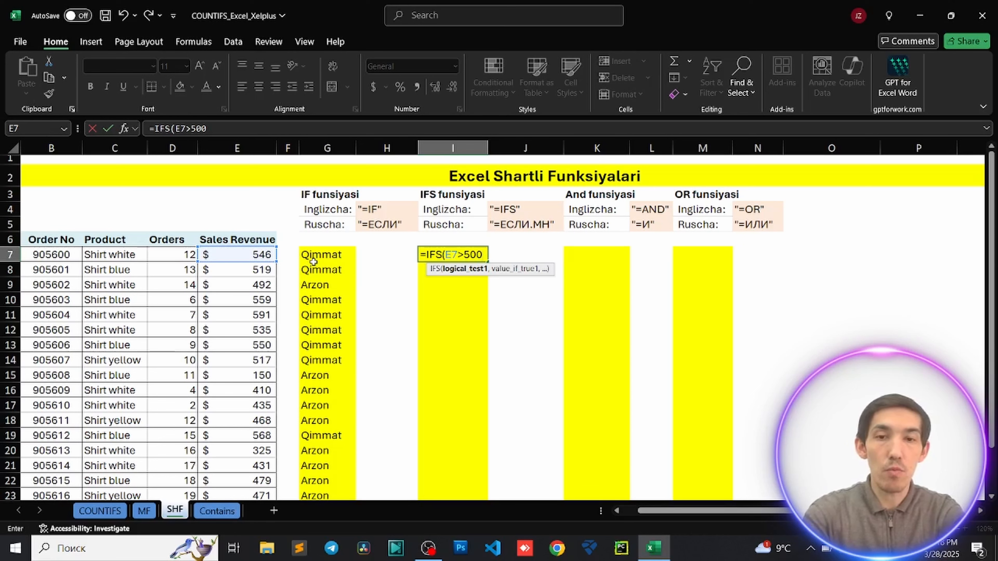
{"action": "type", "text": ","}
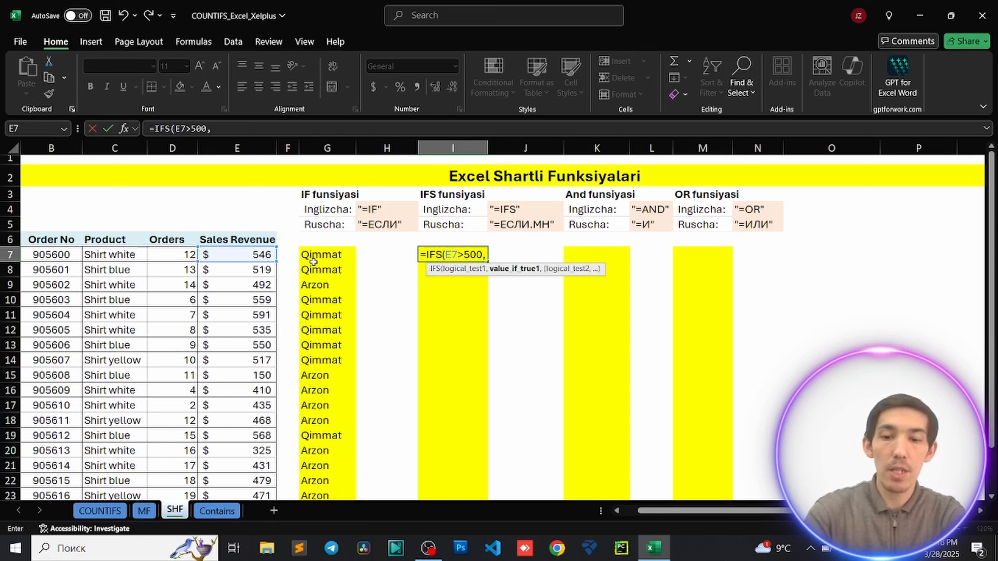
Step: Make the first IFS test in I7 return "Juda qimmat" when it is true
{"action": "type", "text": "\""}
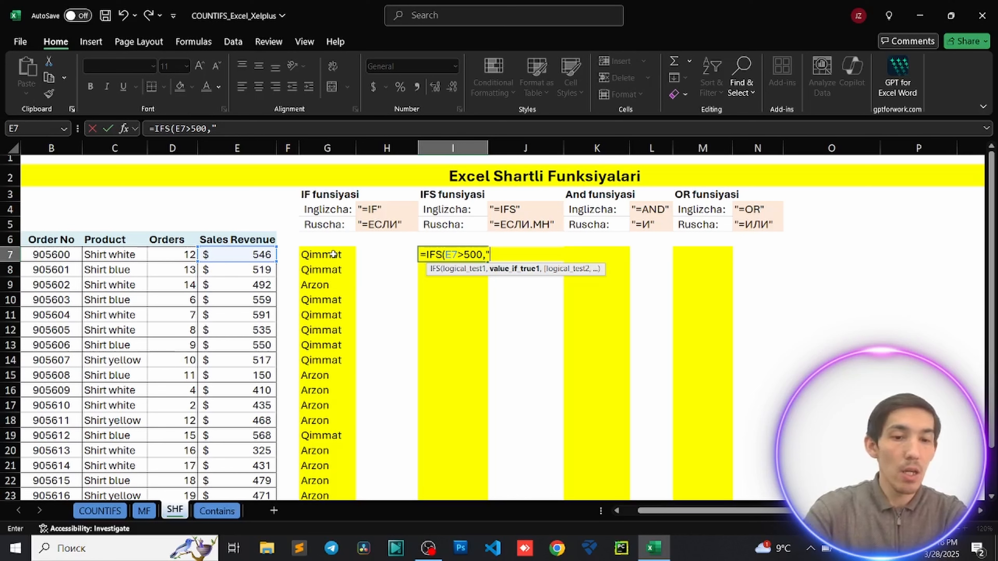
{"action": "type", "text": "Q"}
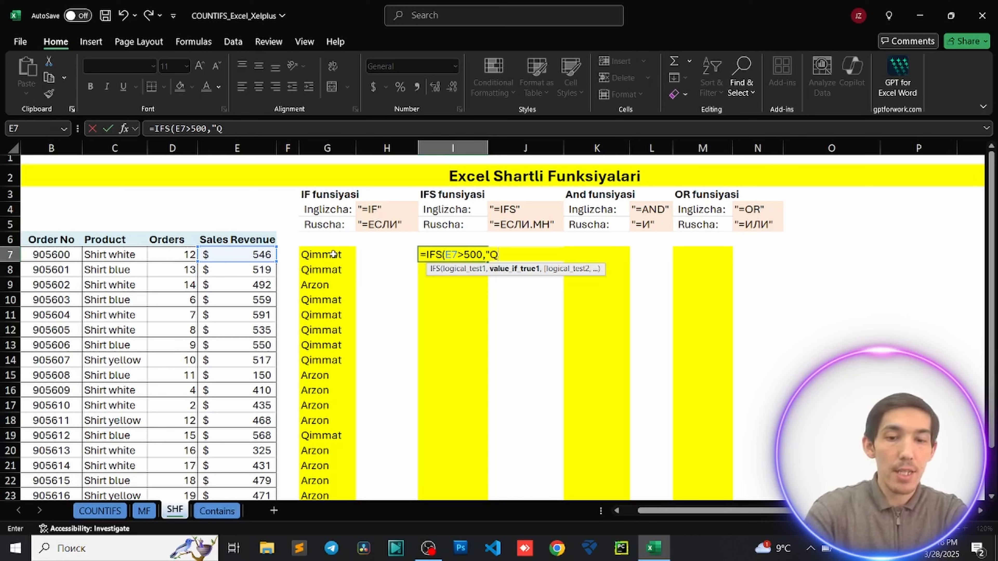
{"action": "key", "text": "BackSpace"}
{"action": "type", "text": "Jud"}
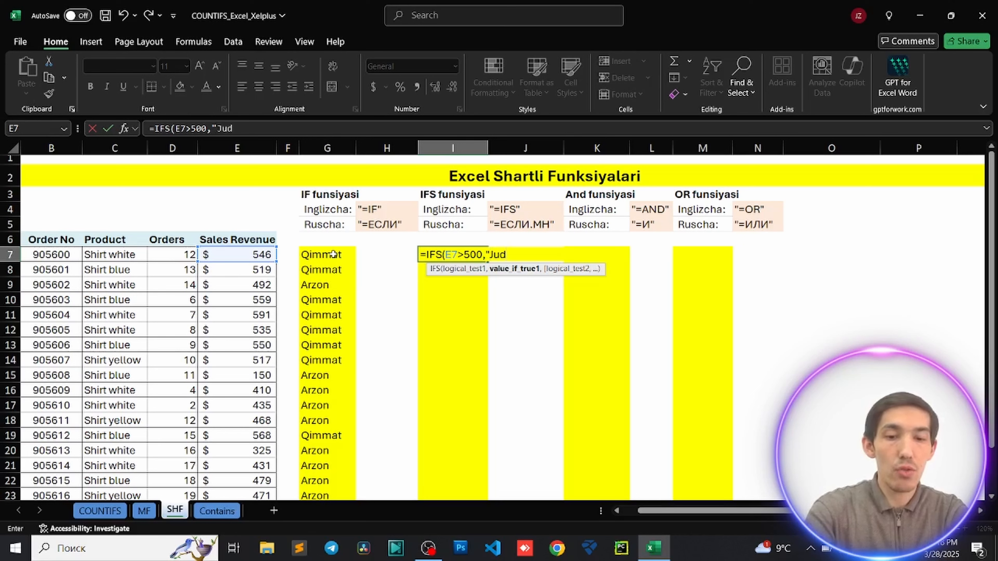
{"action": "type", "text": "a qimmat"}
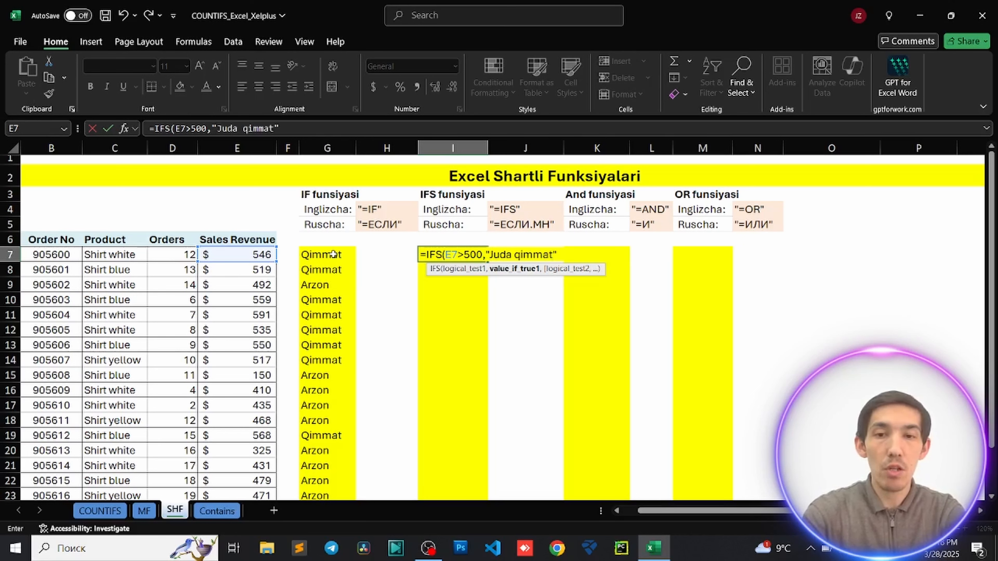
{"action": "type", "text": "\","}
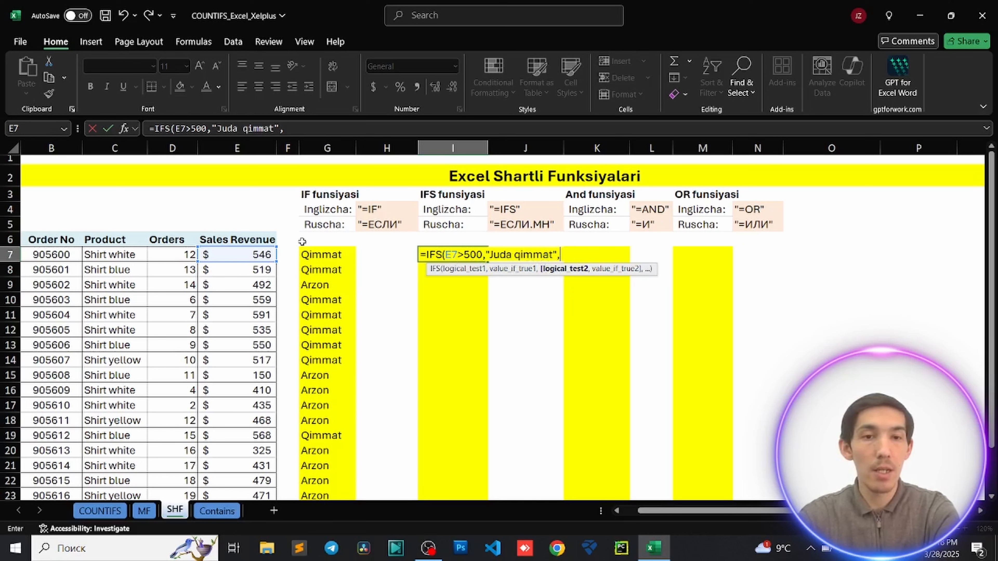
Step: Add a second condition to the IFS formula in I7 that returns "Qimmat" when E7 is greater than 400
{"action": "left_click", "coordinate": [244, 254]}
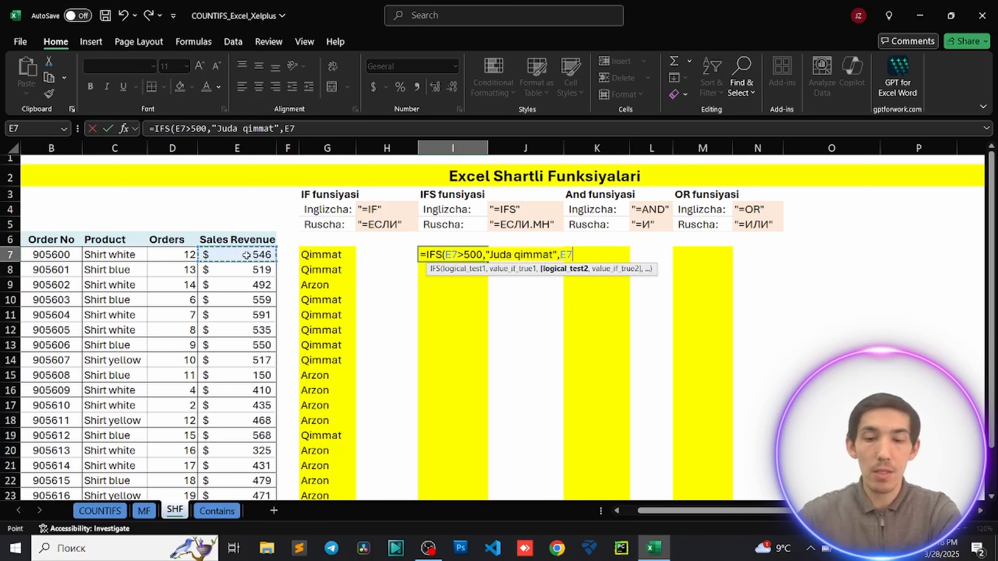
{"action": "type", "text": ">"}
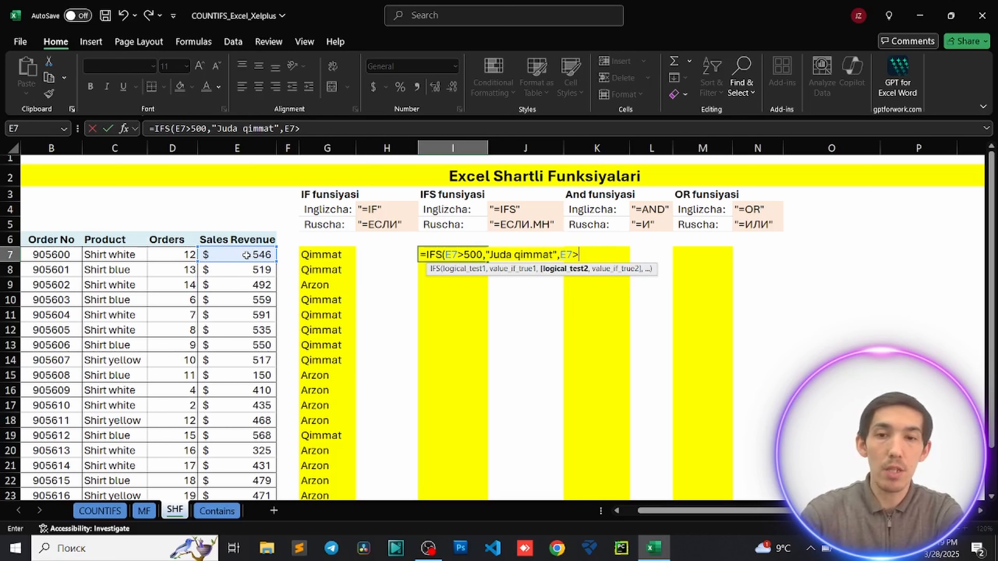
{"action": "type", "text": "400"}
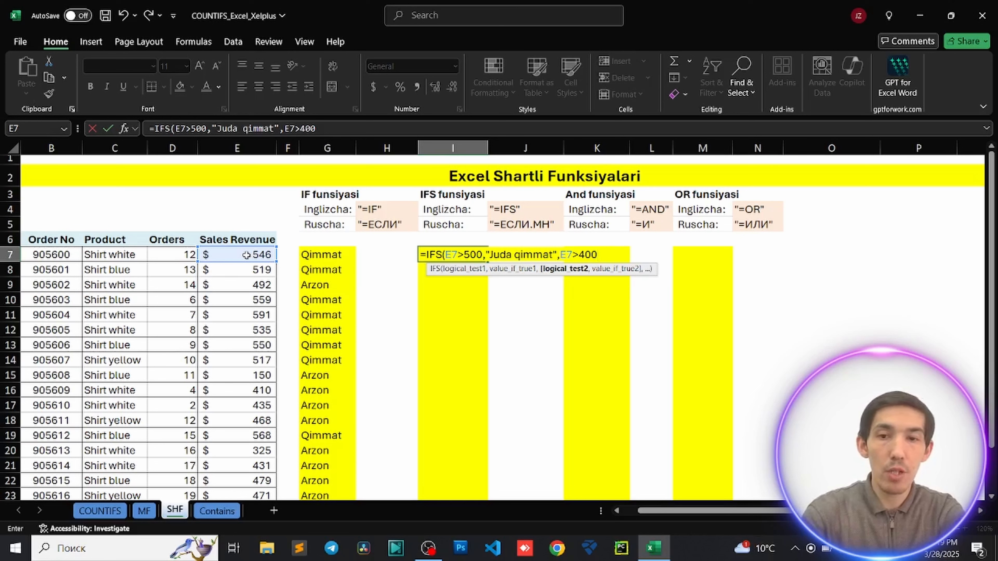
{"action": "type", "text": ","}
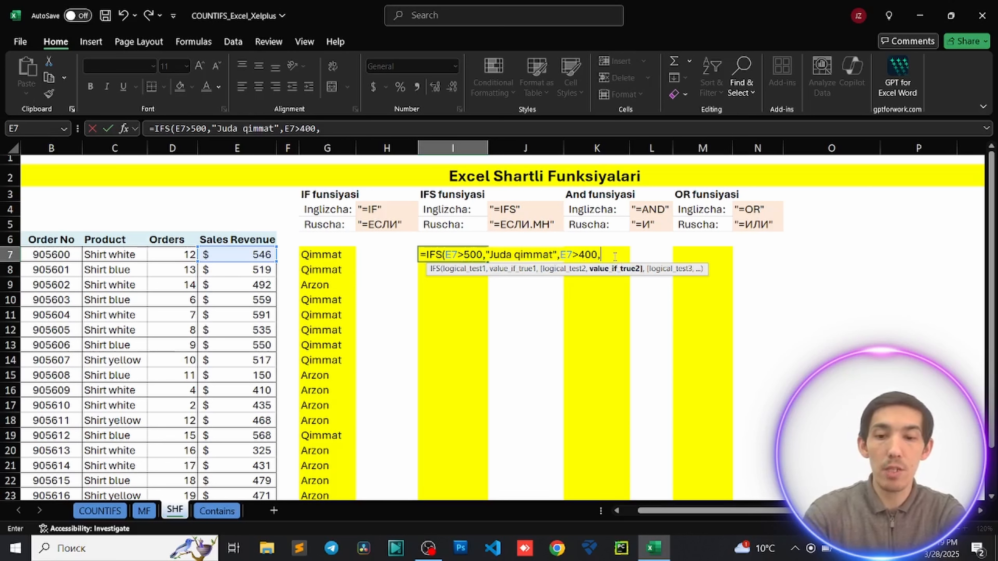
{"action": "type", "text": "\""}
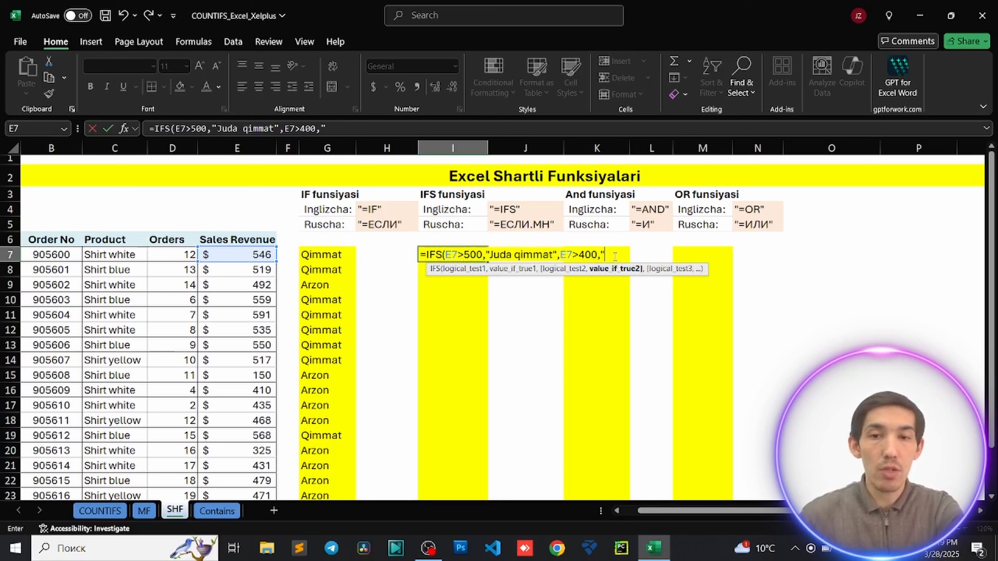
{"action": "type", "text": "i"}
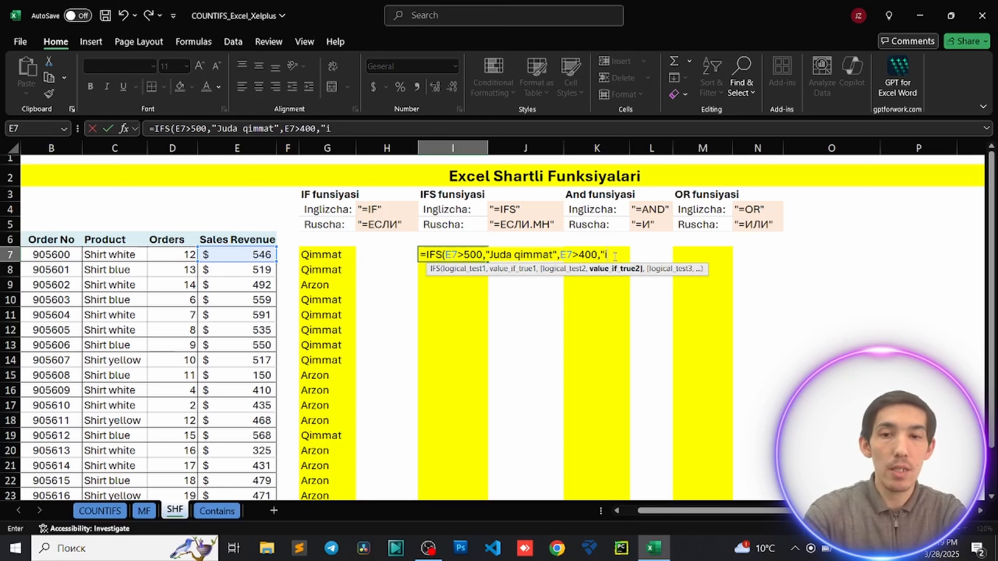
{"action": "key", "text": "BackSpace"}
{"action": "type", "text": "Qimmat"}
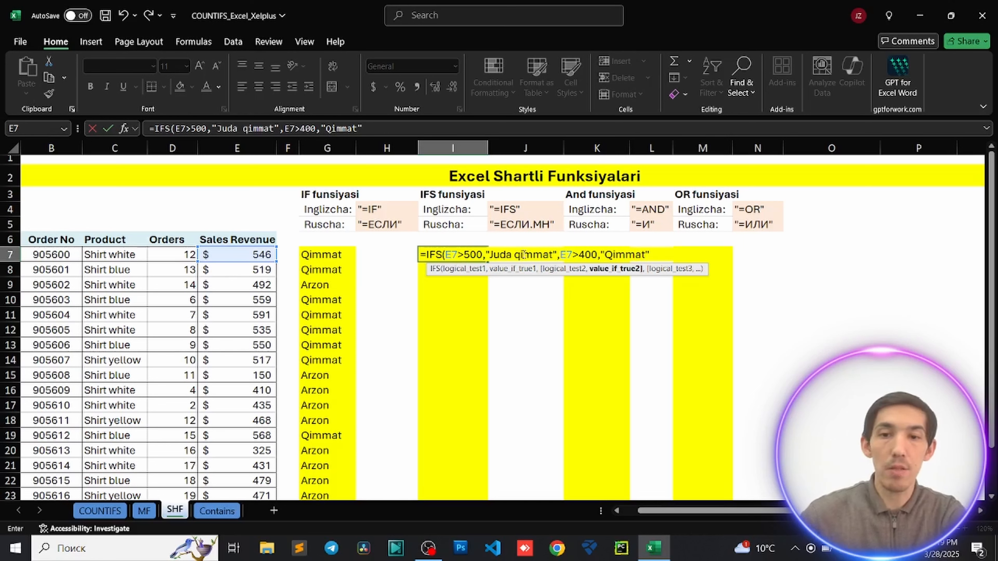
{"action": "type", "text": "\""}
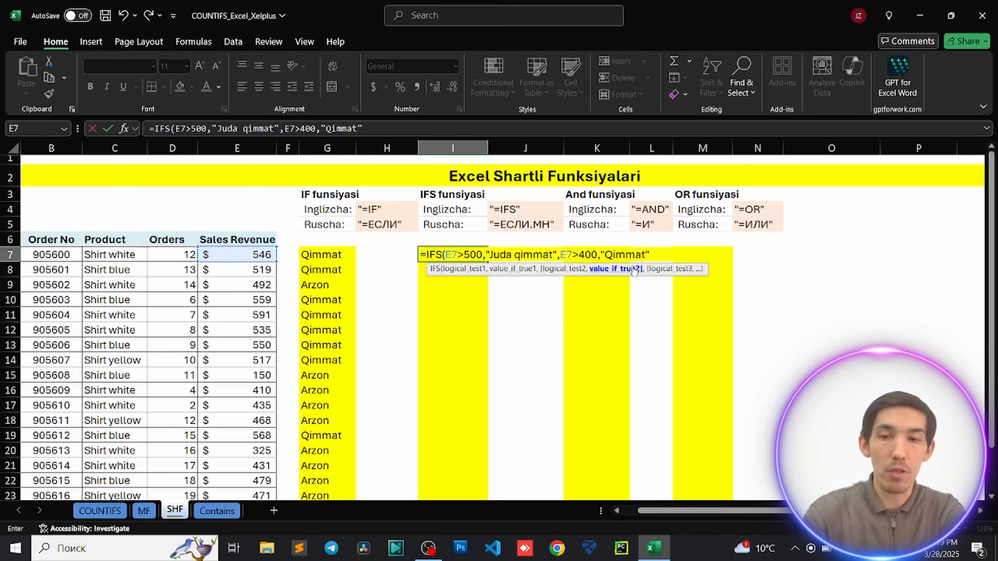
{"action": "type", "text": ","}
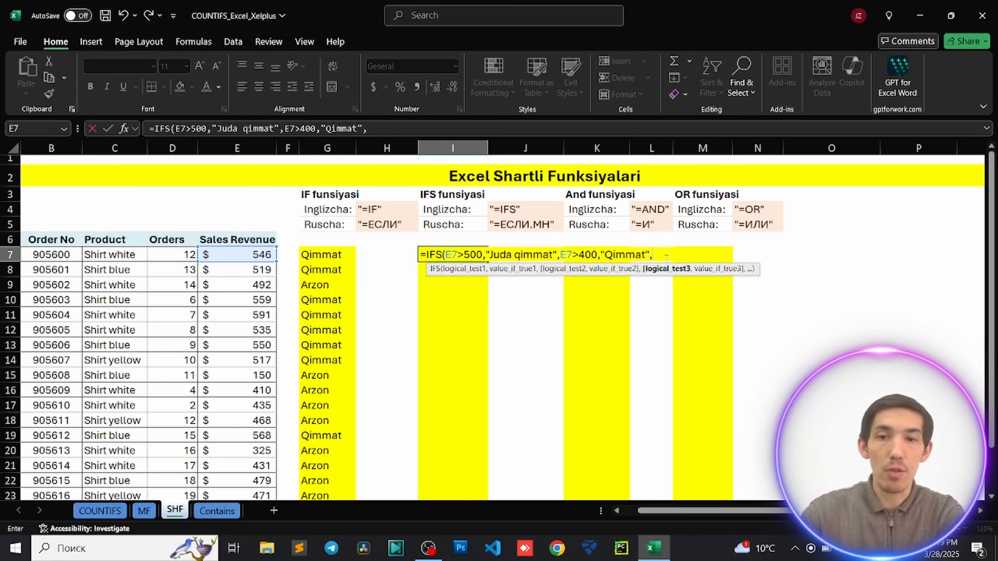
Step: Add a third condition that returns "Arzon" when E7 is greater than 100, and enter the IFS formula in I7
{"action": "left_click", "coordinate": [249, 254]}
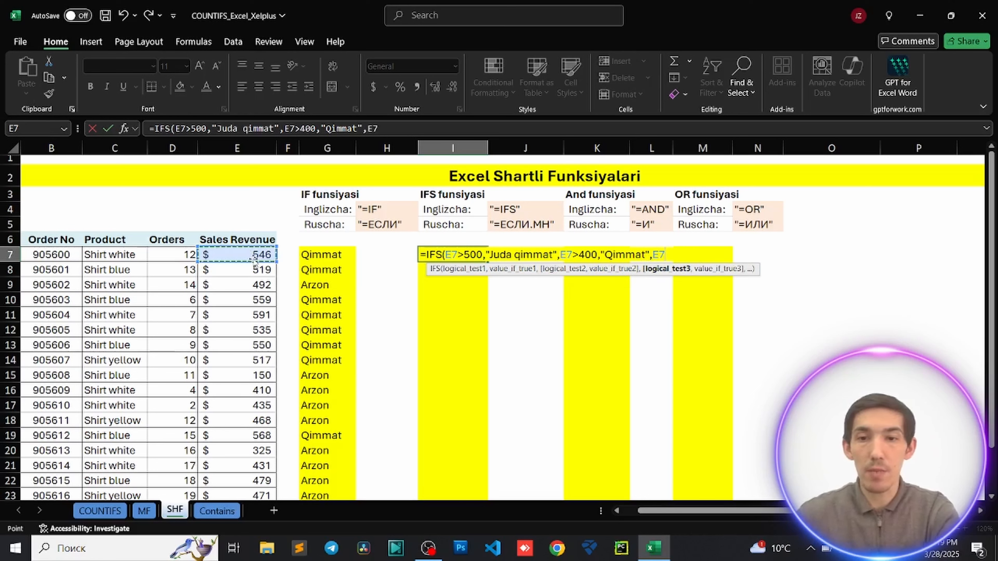
{"action": "type", "text": ">"}
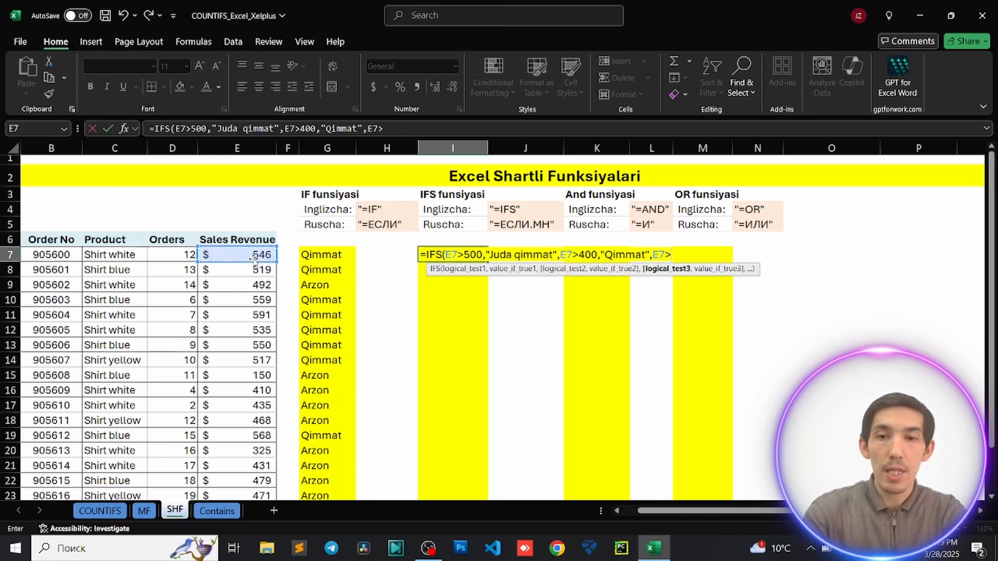
{"action": "type", "text": "1"}
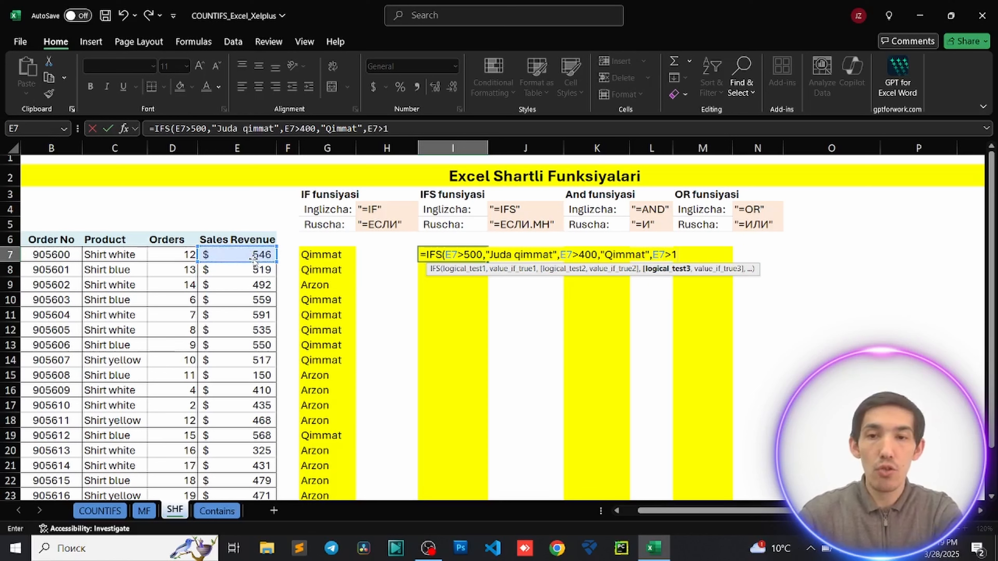
{"action": "type", "text": "00"}
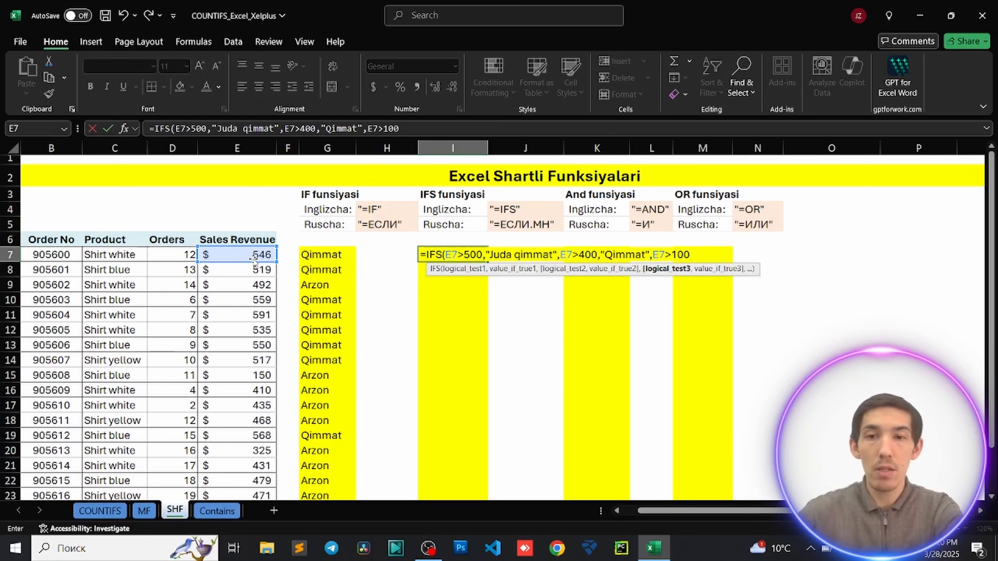
{"action": "type", "text": ","}
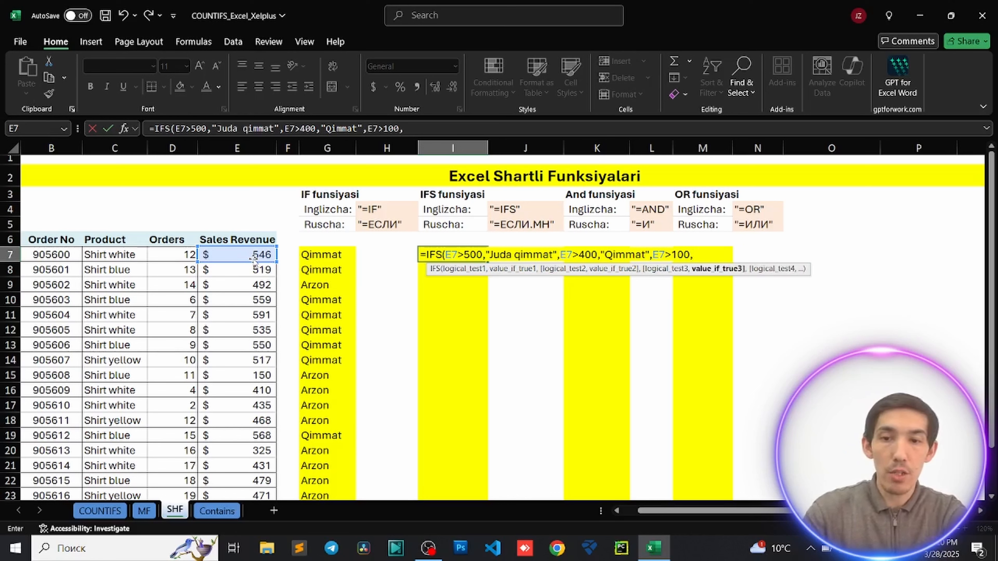
{"action": "type", "text": "\""}
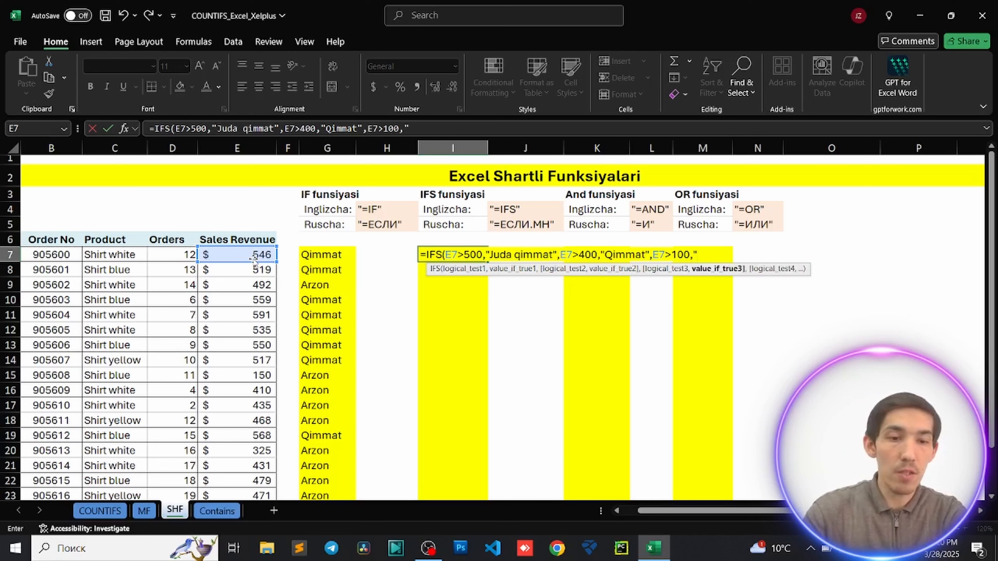
{"action": "type", "text": "Arzon"}
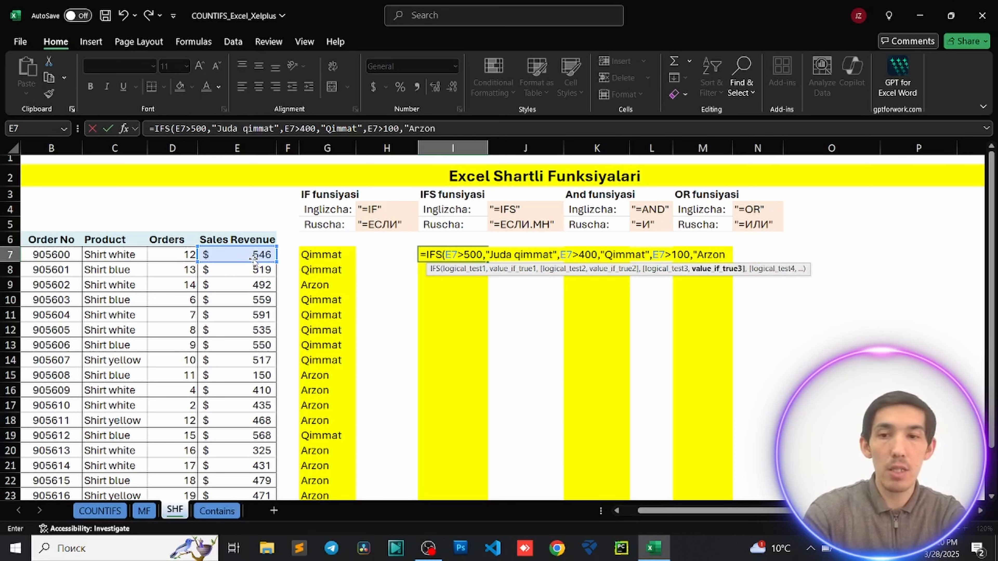
{"action": "type", "text": "\""}
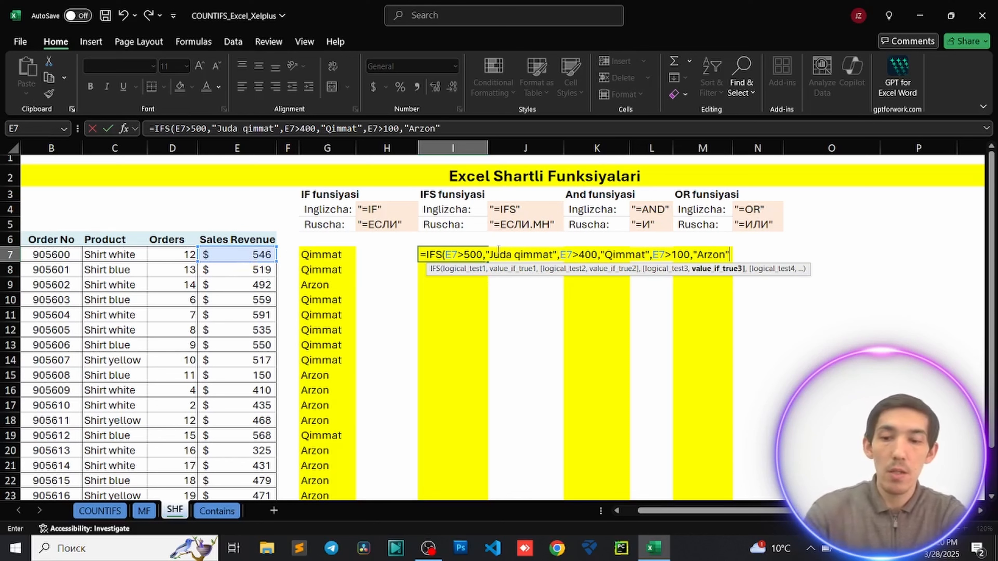
{"action": "key", "text": "Return"}
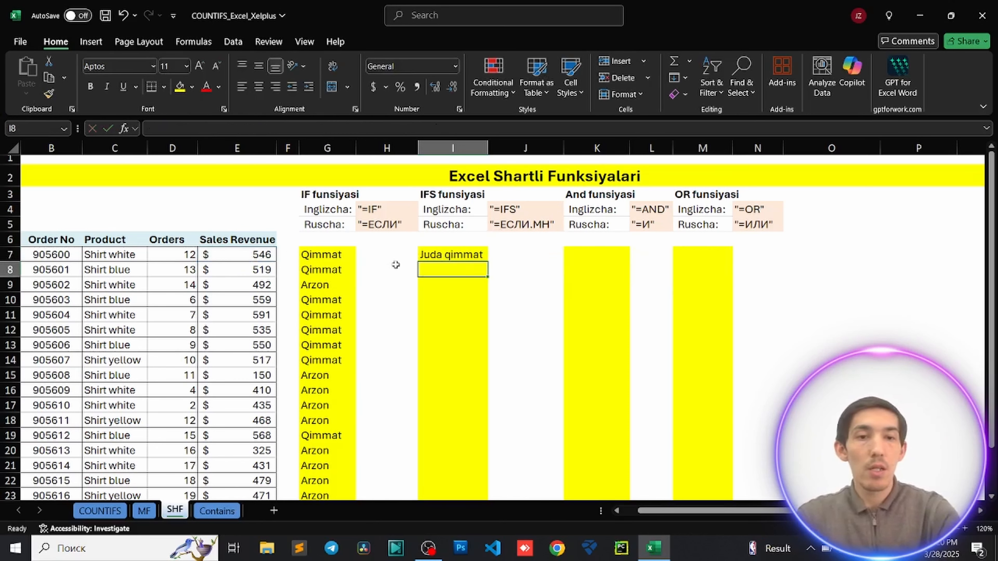
Step: Check the sales revenue in E7 against the conditions of the IFS formula in I7
{"action": "left_click", "coordinate": [262, 256]}
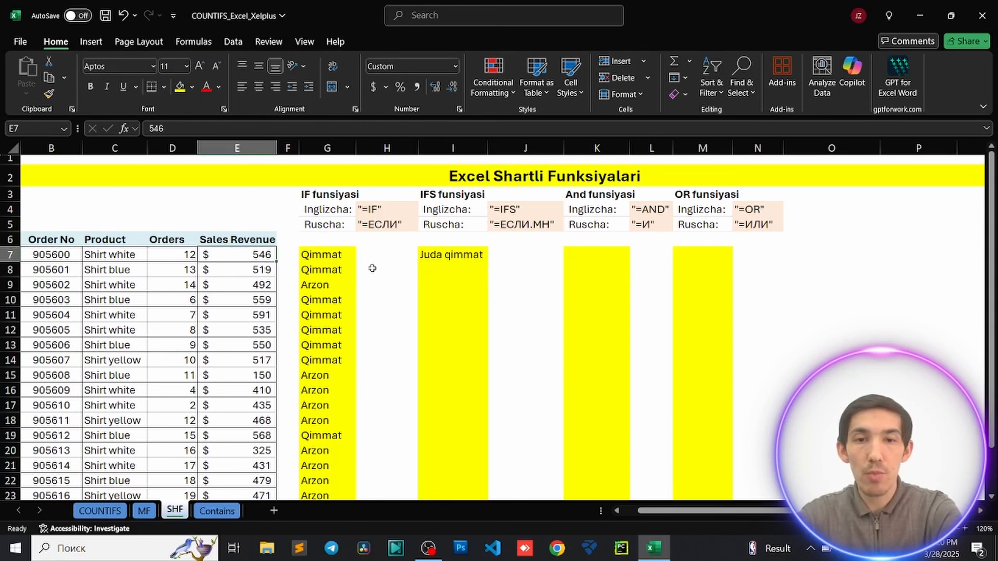
{"action": "left_click", "coordinate": [465, 256]}
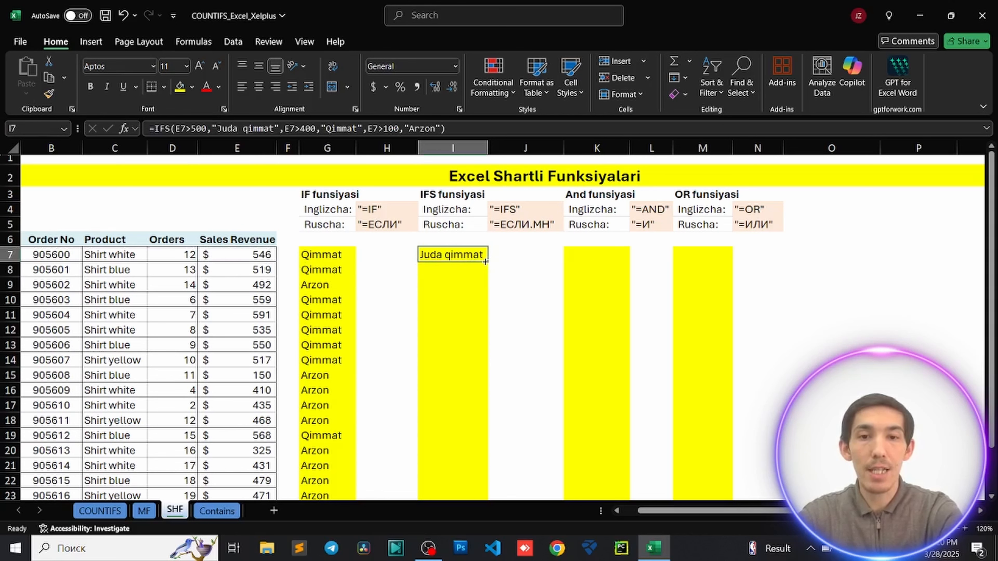
{"action": "double_click", "coordinate": [481, 256]}
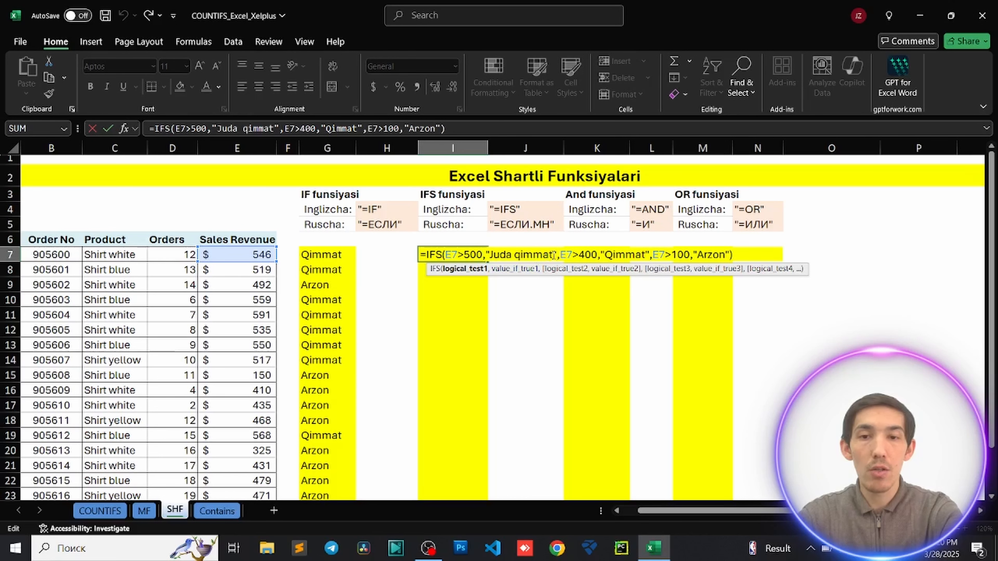
{"action": "key", "text": "Return"}
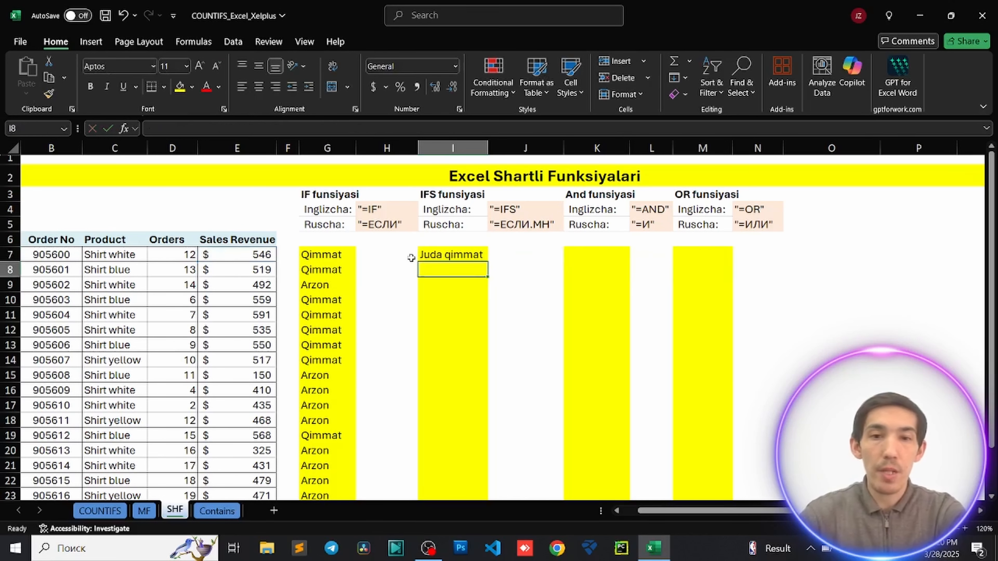
Step: Fill the IFS formula from I7 down through I25
{"action": "left_click", "coordinate": [472, 254]}
{"action": "scroll", "coordinate": [490, 259], "scroll_direction": "down", "scroll_amount": 1}
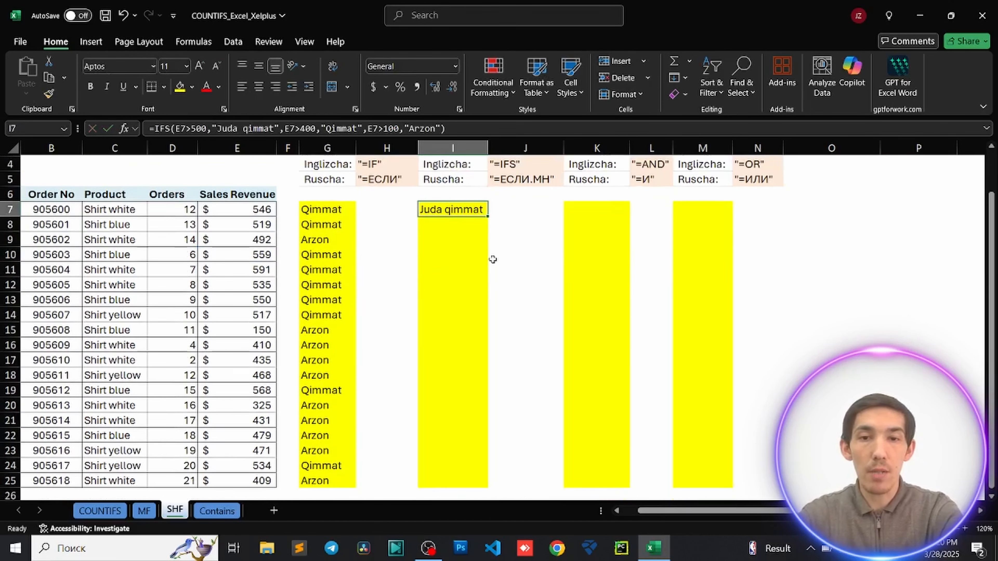
{"action": "left_click_drag", "start_coordinate": [490, 216], "coordinate": [482, 490]}
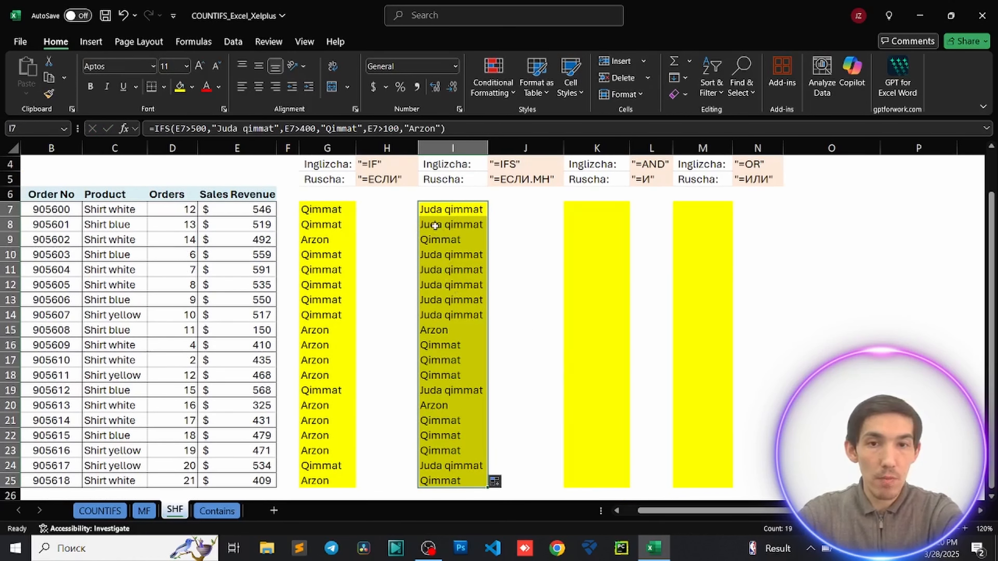
Step: Compare the sales revenues in E8, E9 and E15 with the IFS results in column I, inspecting the formulas in I9 and I15
{"action": "left_click", "coordinate": [250, 228]}
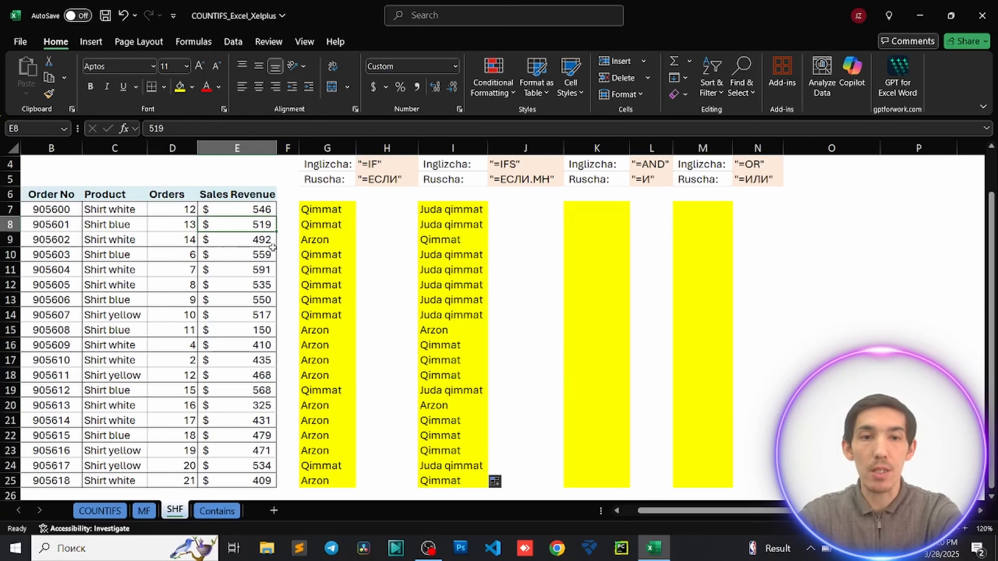
{"action": "left_click", "coordinate": [246, 240]}
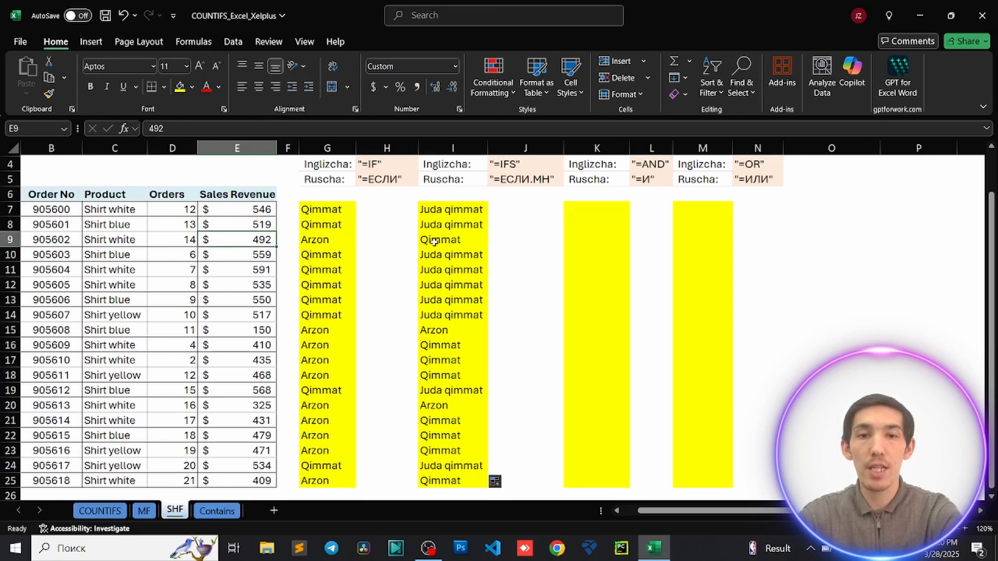
{"action": "double_click", "coordinate": [444, 240]}
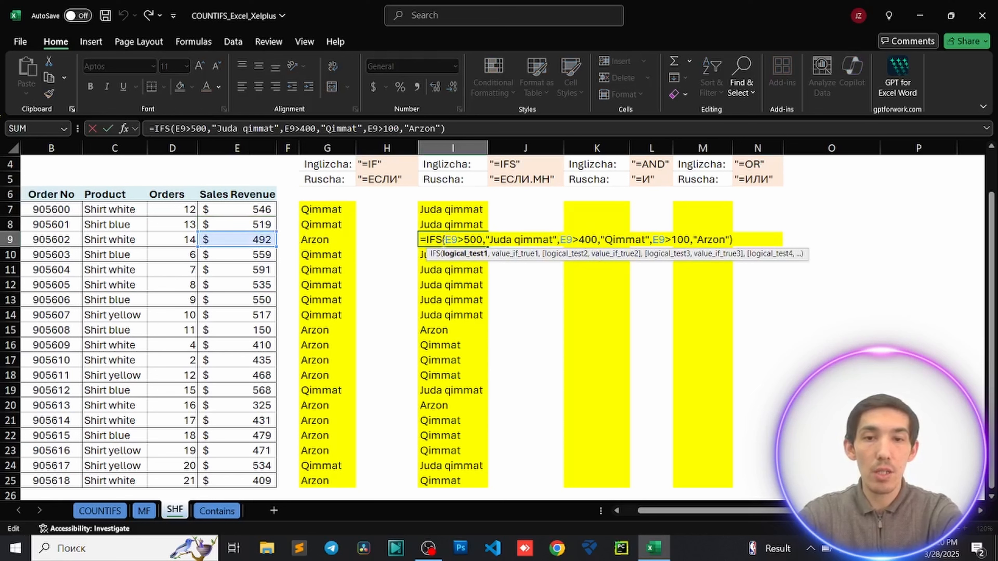
{"action": "key", "text": "Return"}
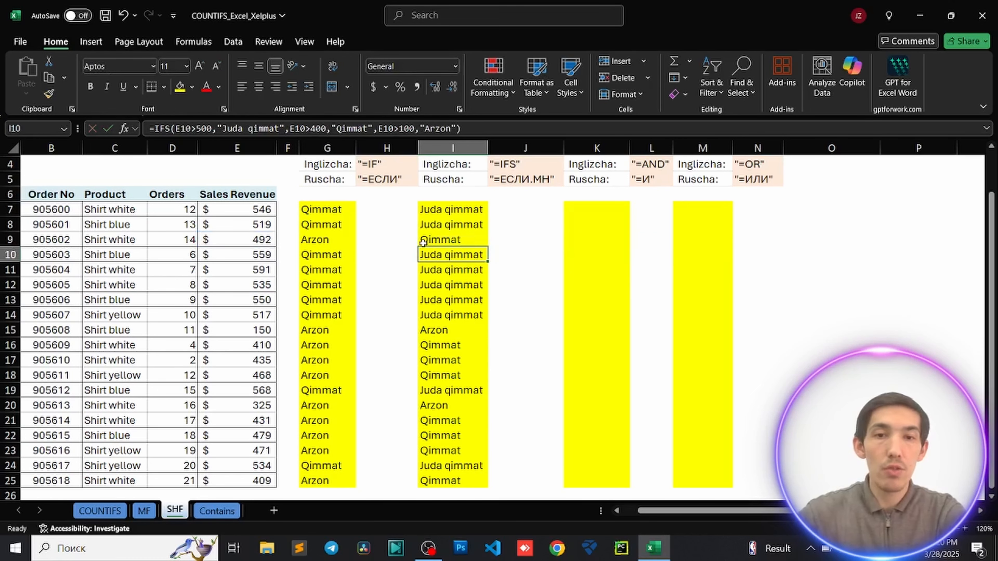
{"action": "left_click", "coordinate": [450, 240]}
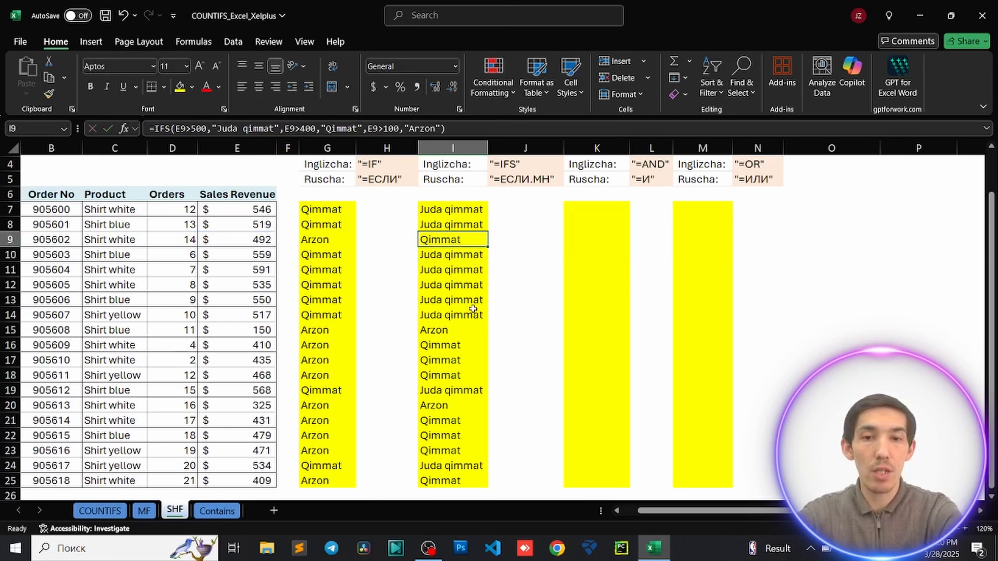
{"action": "scroll", "coordinate": [452, 300], "scroll_direction": "down", "scroll_amount": 1}
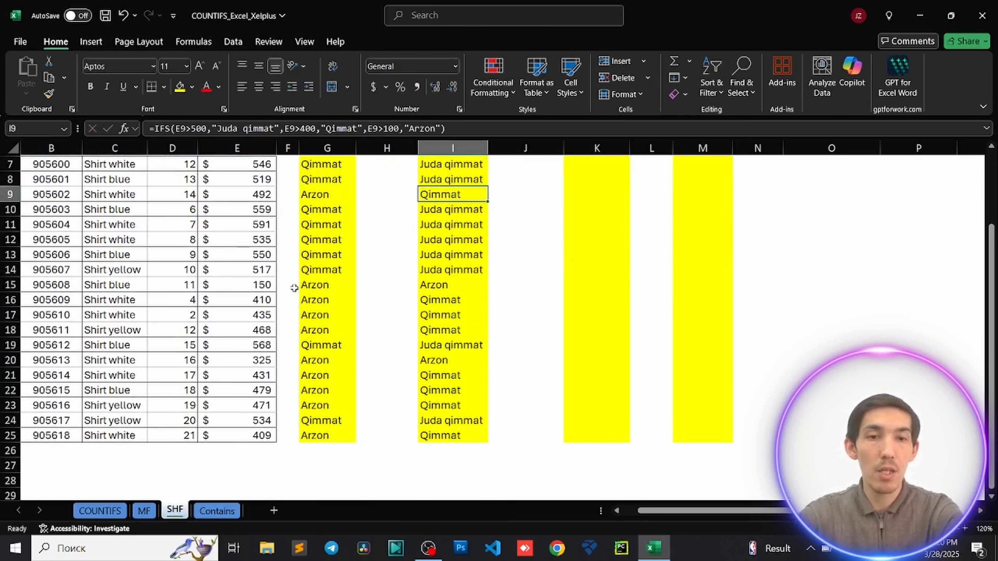
{"action": "left_click", "coordinate": [269, 287]}
{"action": "double_click", "coordinate": [460, 286]}
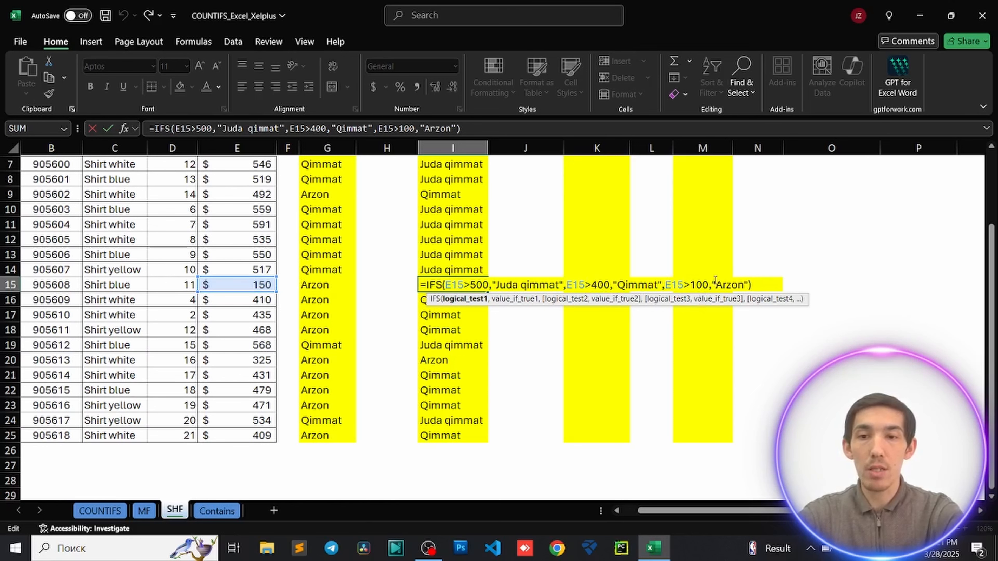
{"action": "key", "text": "Return"}
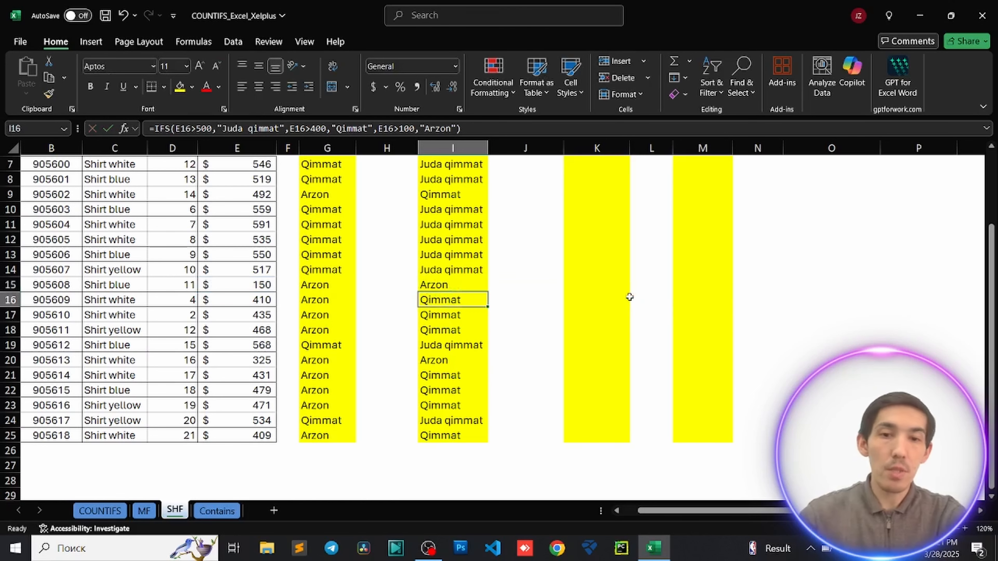
Step: Start an AND formula in K7 whose first condition tests whether E7 is greater than 500
{"action": "scroll", "coordinate": [628, 297], "scroll_direction": "up", "scroll_amount": 2}
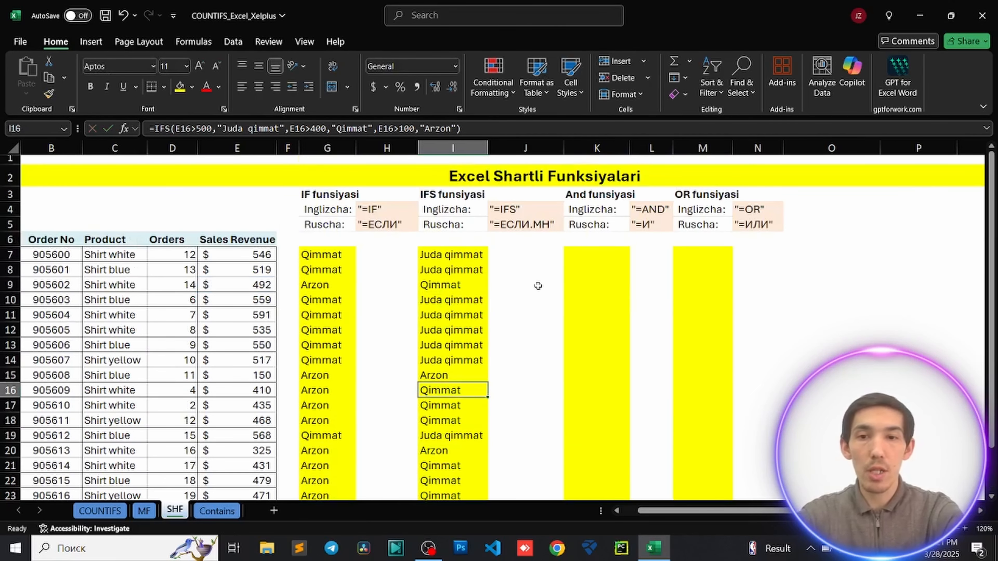
{"action": "double_click", "coordinate": [583, 253]}
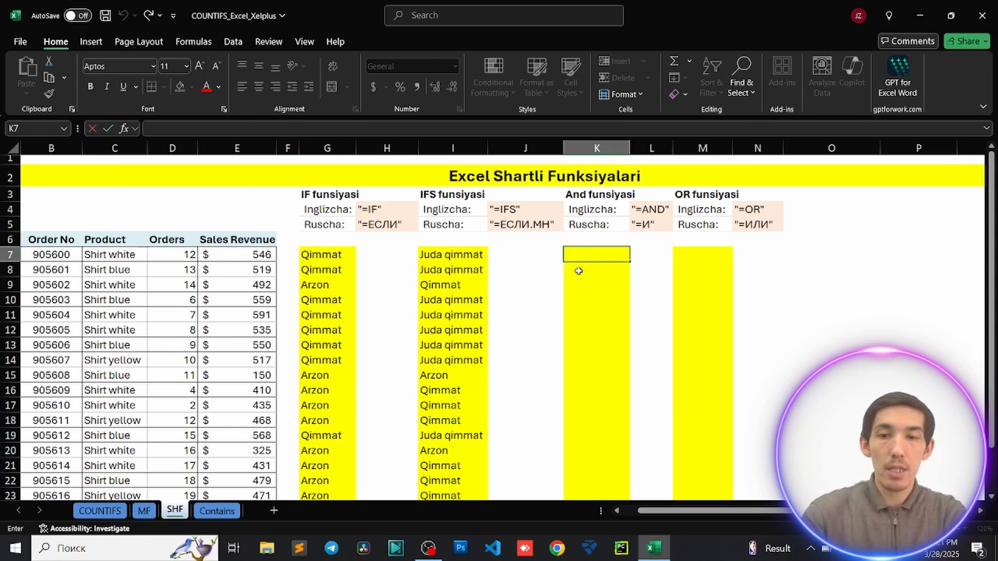
{"action": "type", "text": "=And"}
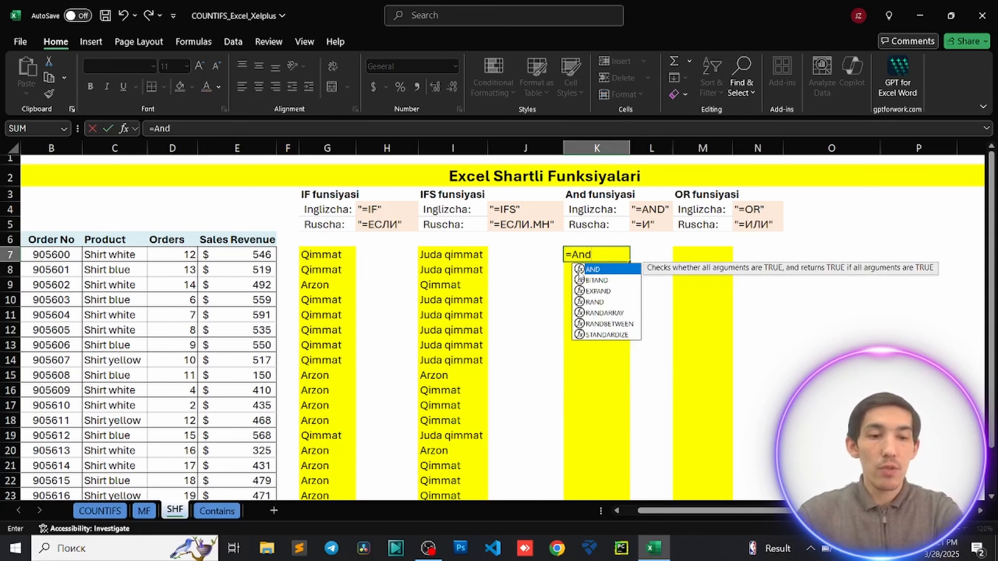
{"action": "double_click", "coordinate": [580, 271]}
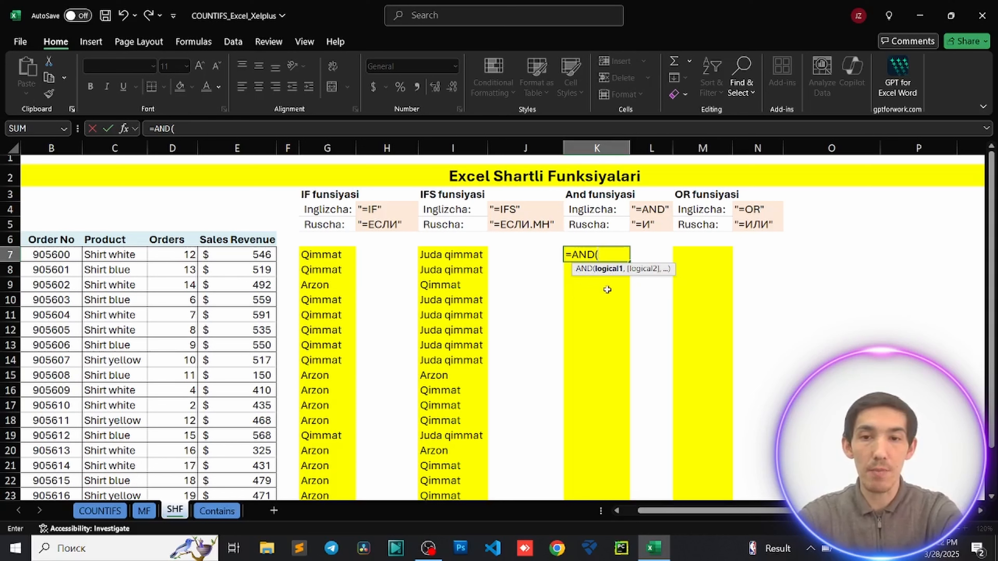
{"action": "left_click", "coordinate": [267, 256]}
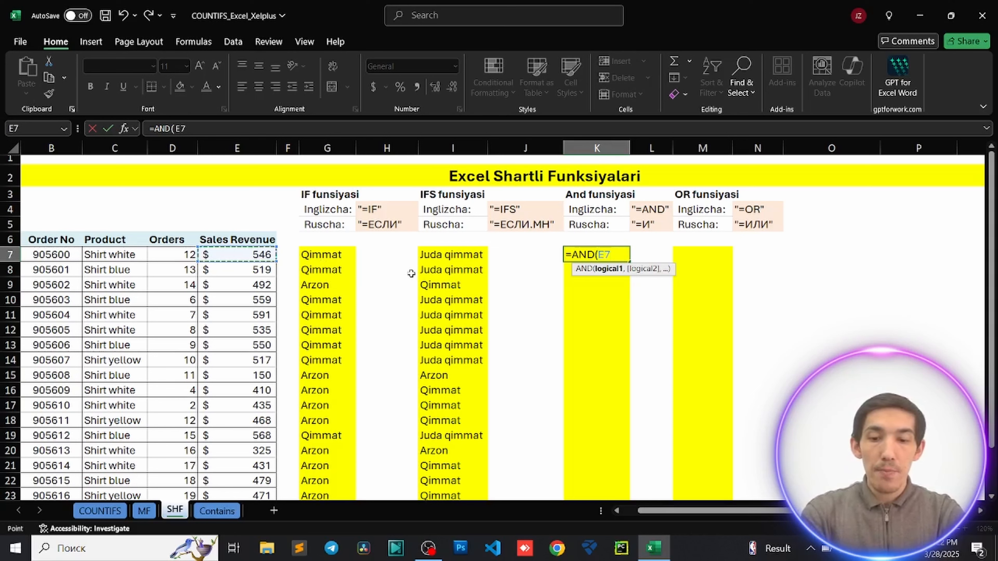
{"action": "type", "text": ">"}
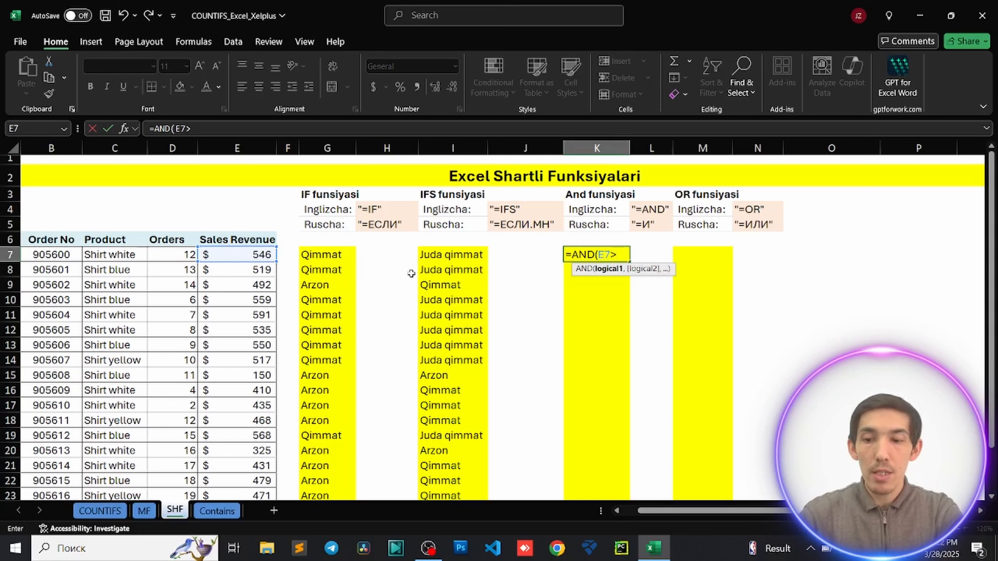
{"action": "type", "text": "500"}
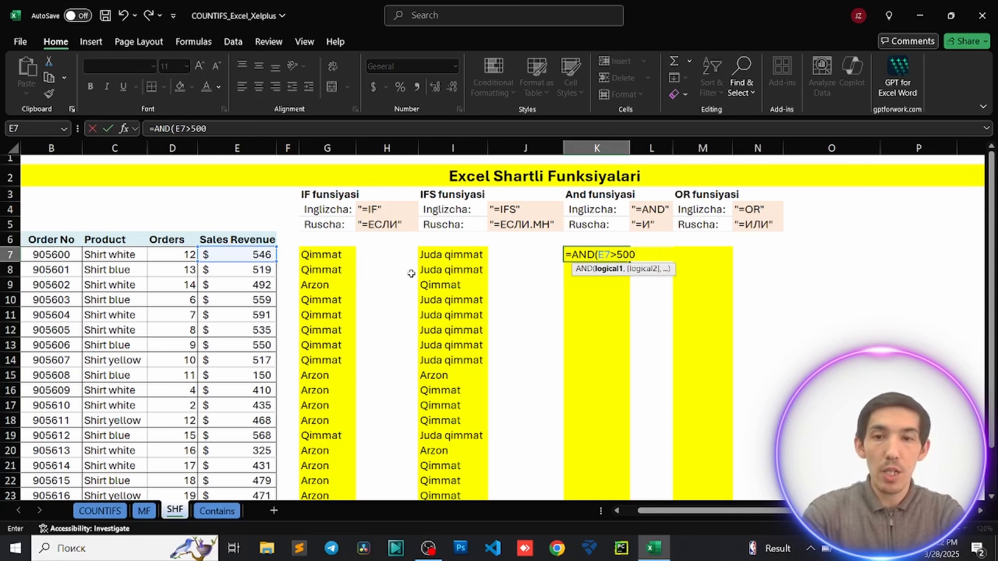
Step: Add a second condition testing whether D7 is greater than 10, and enter the AND formula in K7
{"action": "type", "text": ","}
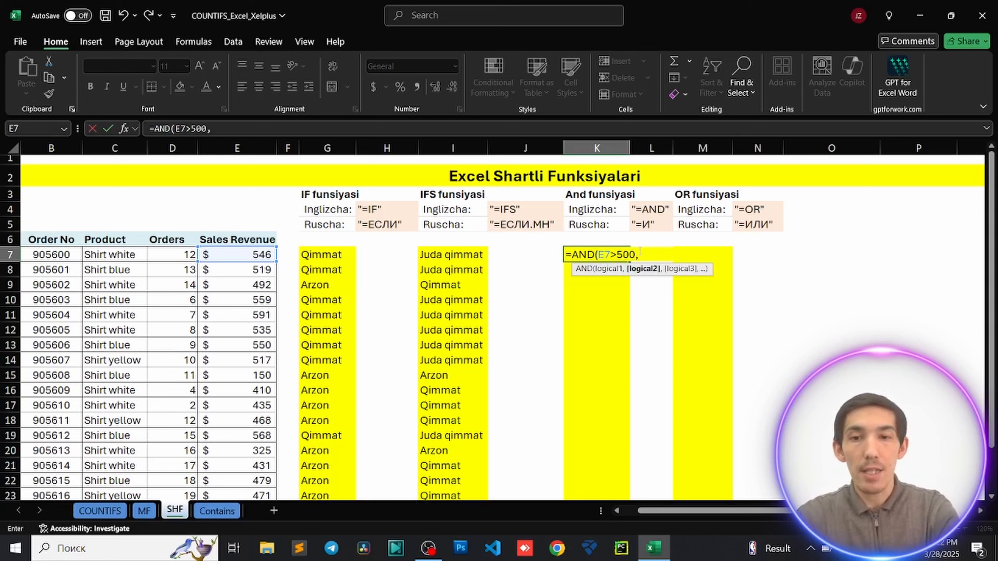
{"action": "left_click", "coordinate": [179, 254]}
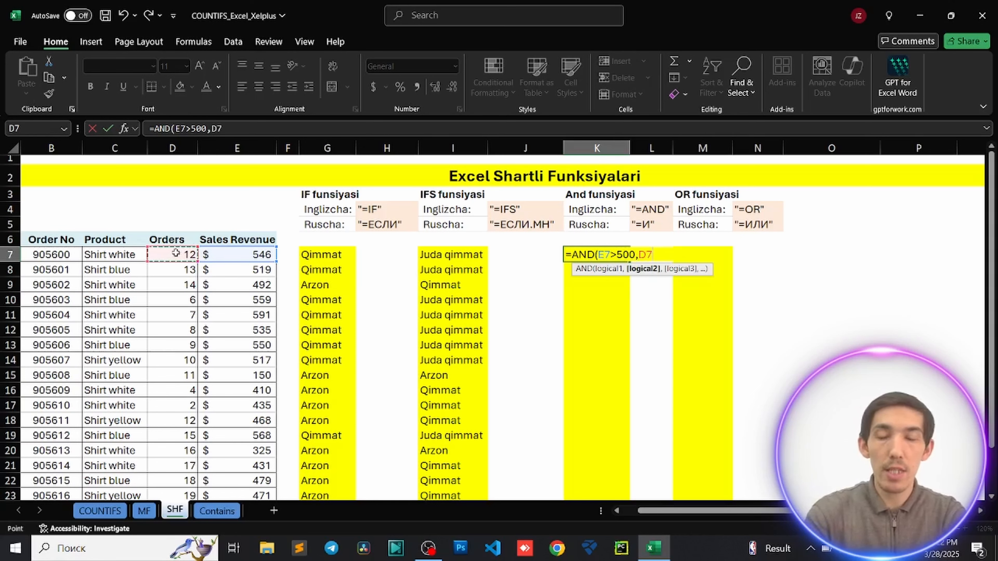
{"action": "type", "text": ">1"}
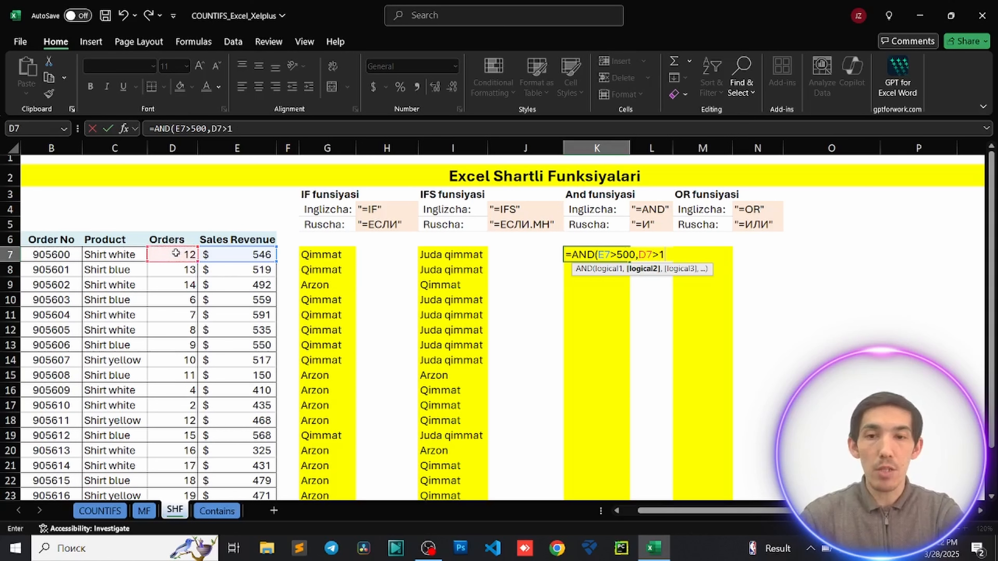
{"action": "type", "text": "0"}
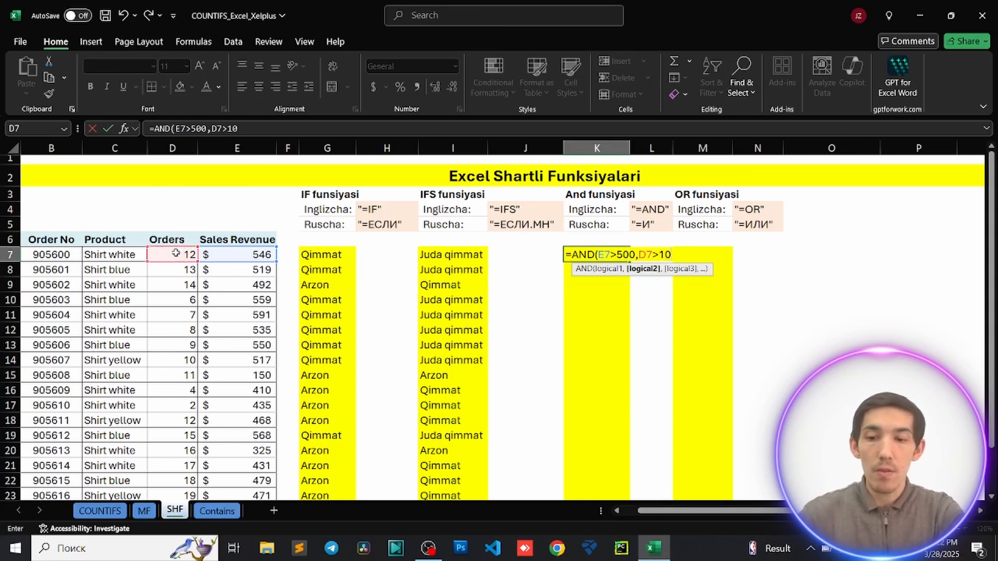
{"action": "key", "text": "Return"}
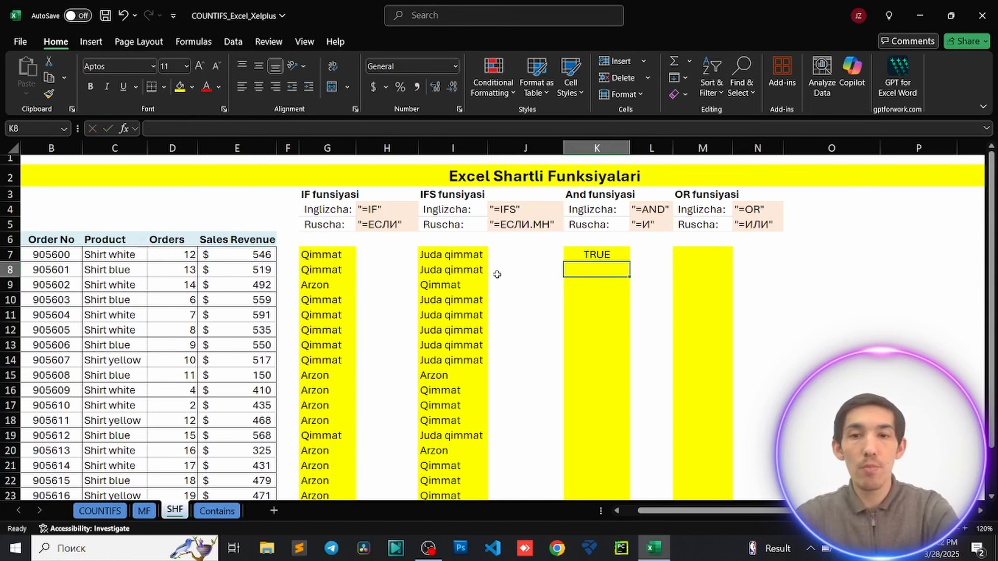
Step: Check both conditions of the AND formula in K7 against the orders and sales revenue in row 7
{"action": "left_click", "coordinate": [610, 254]}
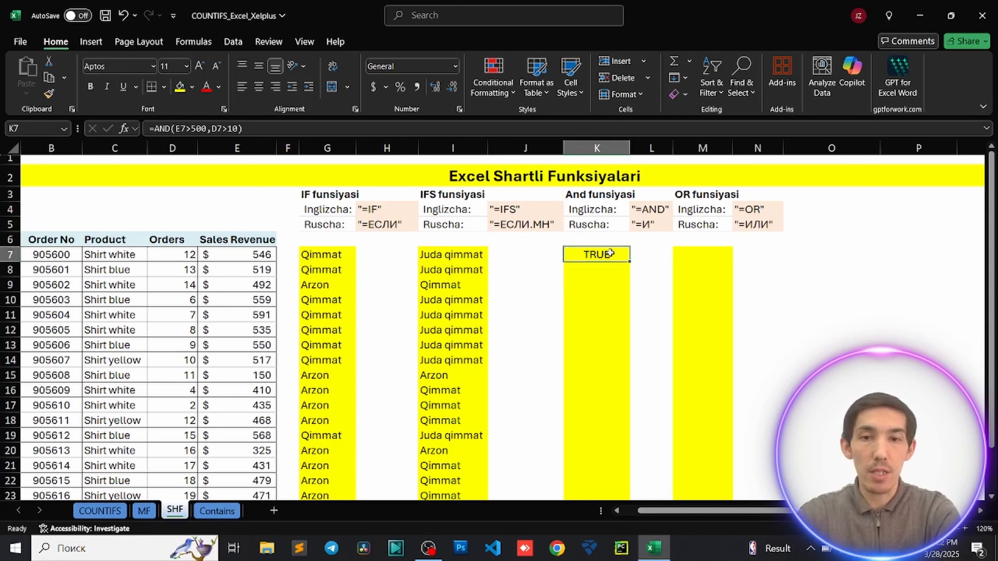
{"action": "double_click", "coordinate": [610, 253]}
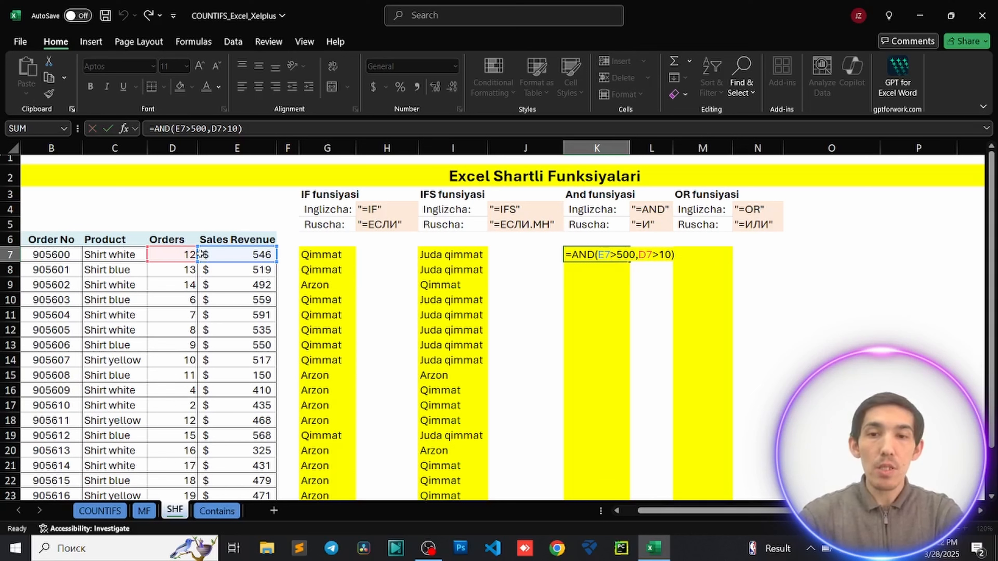
{"action": "key", "text": "Return"}
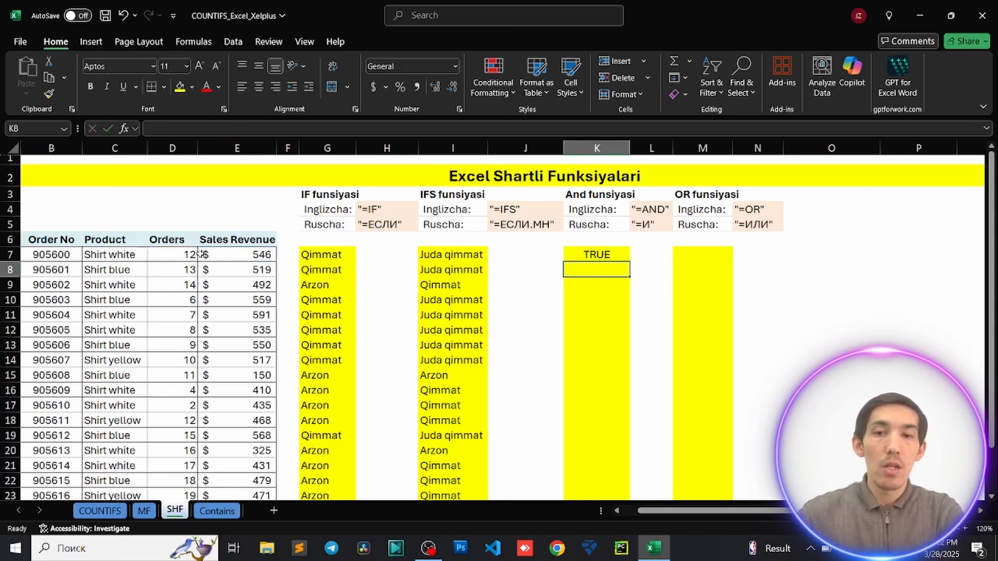
Step: Fill the AND formula from K7 down through K25
{"action": "left_click", "coordinate": [610, 254]}
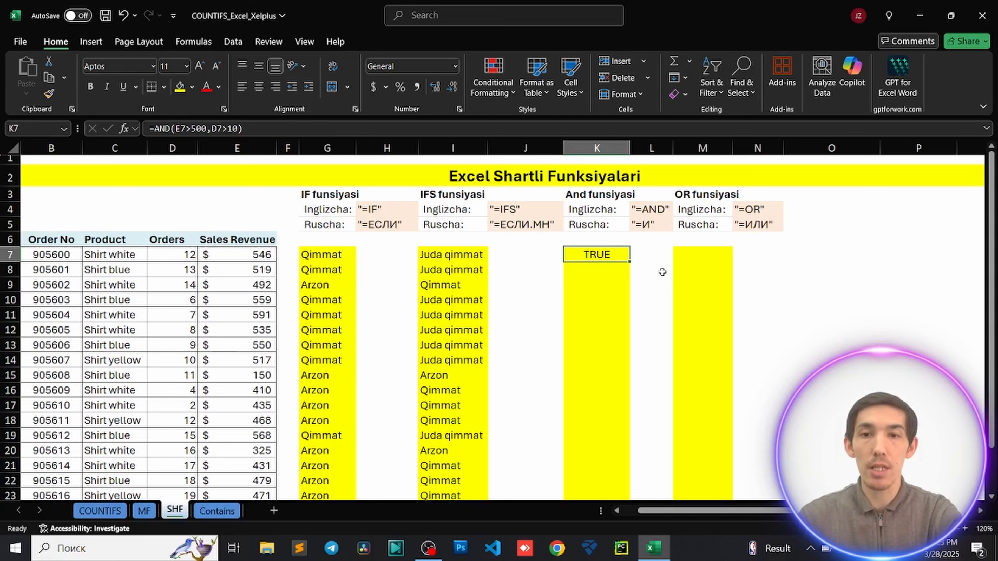
{"action": "scroll", "coordinate": [663, 271], "scroll_direction": "down", "scroll_amount": 1}
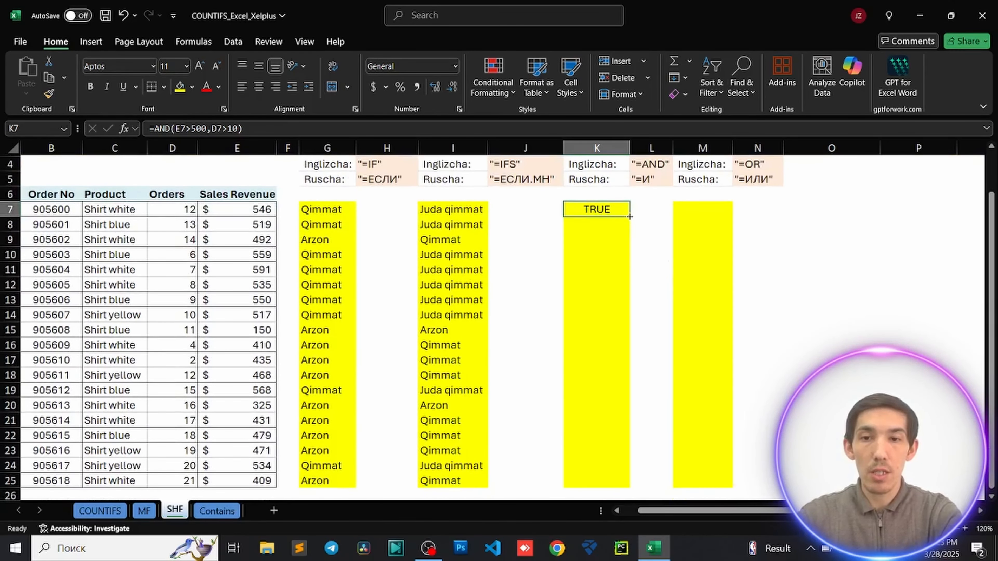
{"action": "left_click_drag", "start_coordinate": [627, 215], "coordinate": [631, 488]}
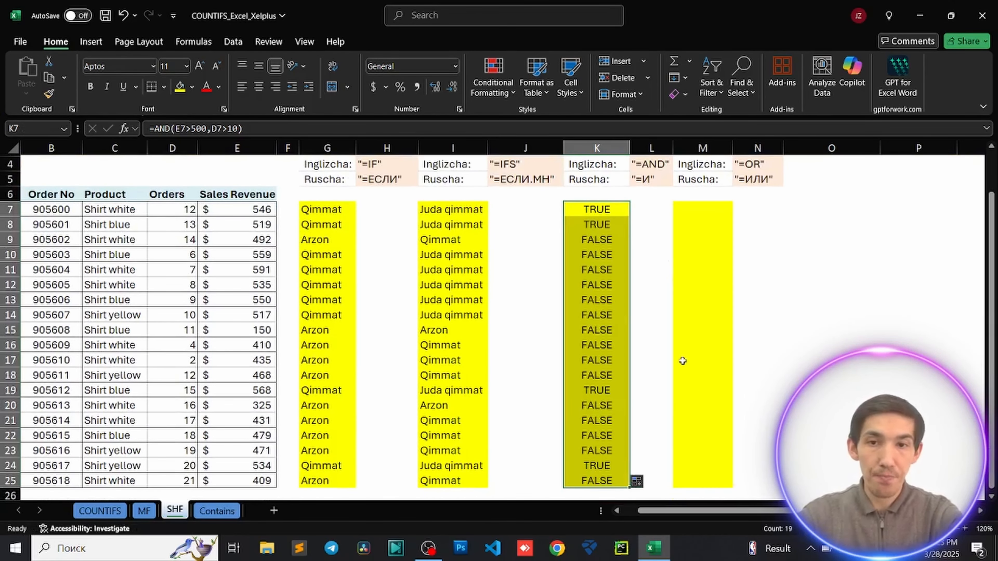
Step: Inspect the AND formula in K9 against the orders in D9 and the sales revenue in E9
{"action": "key", "text": "Down"}
{"action": "key", "text": "Down"}
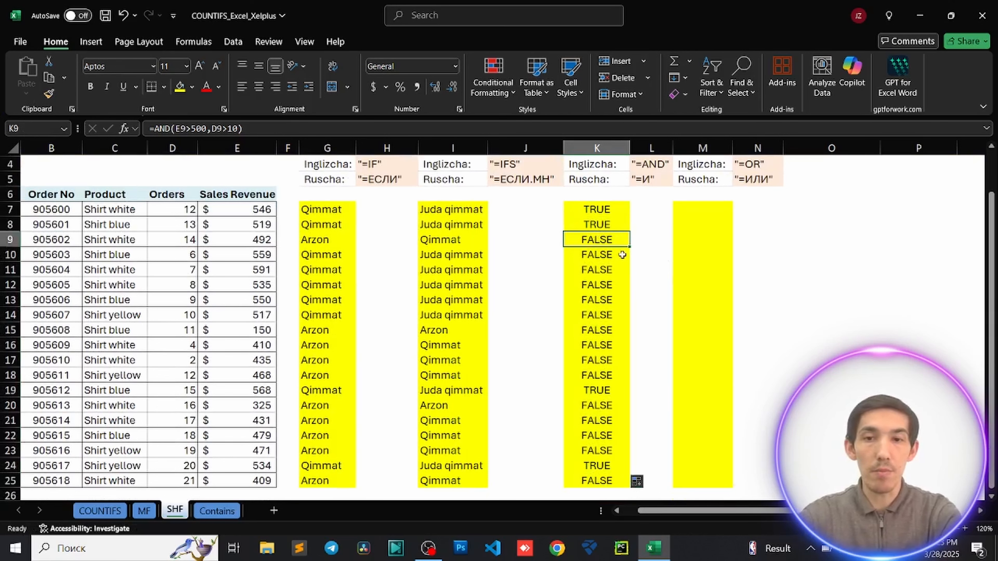
{"action": "double_click", "coordinate": [593, 239]}
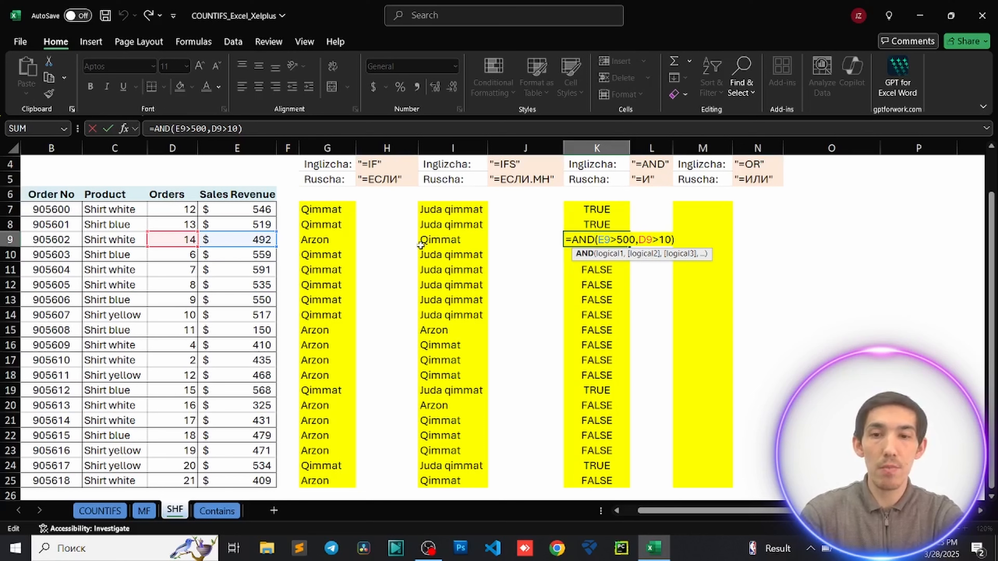
{"action": "key", "text": "Return"}
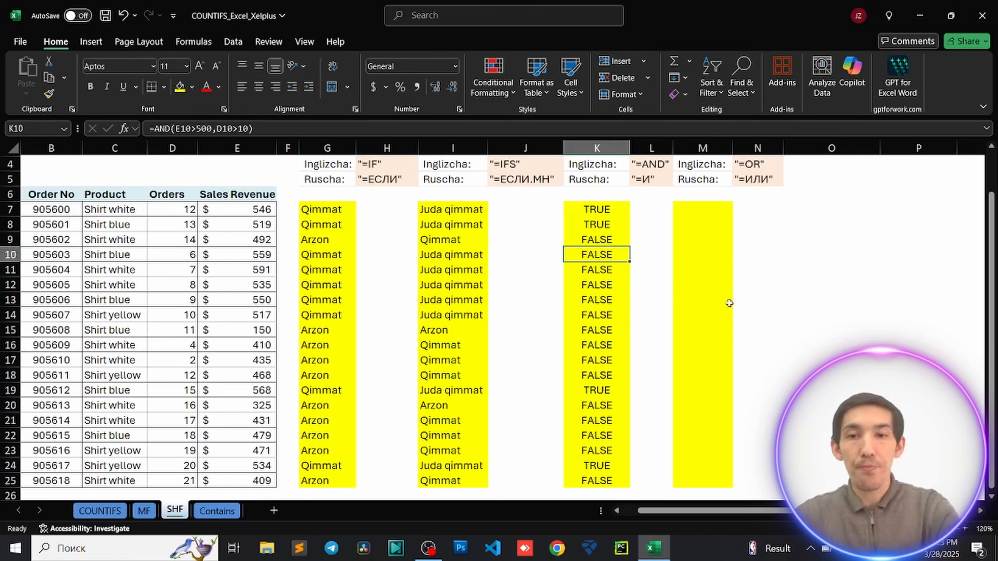
Step: Start an OR formula in M7 with a first condition testing whether E7 is greater than 500
{"action": "double_click", "coordinate": [697, 207]}
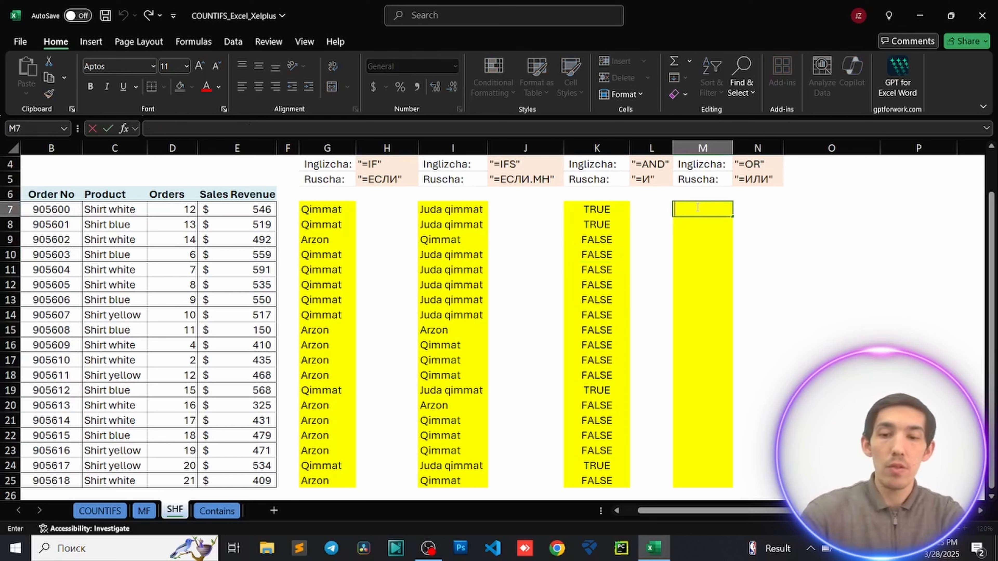
{"action": "type", "text": "=or"}
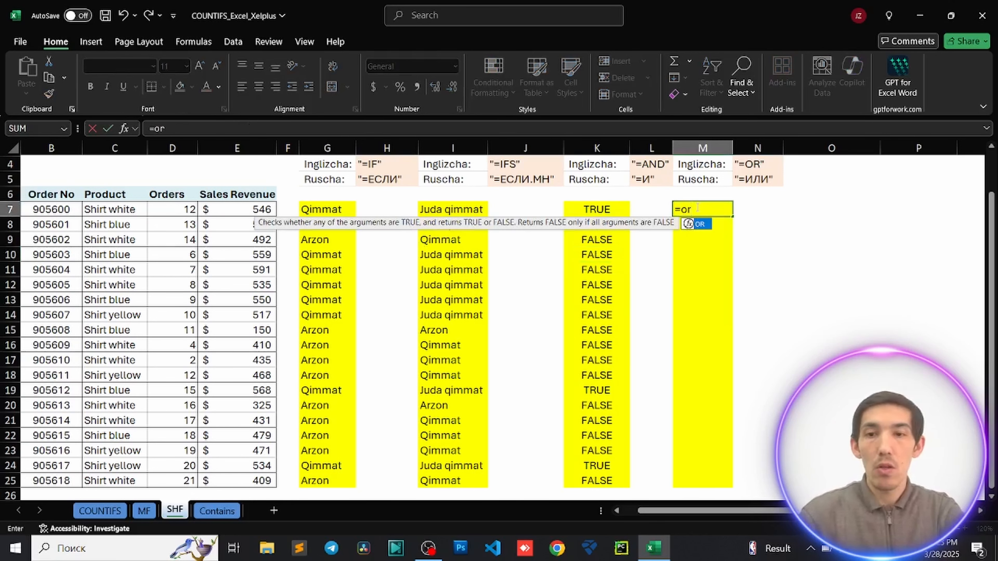
{"action": "key", "text": "Return"}
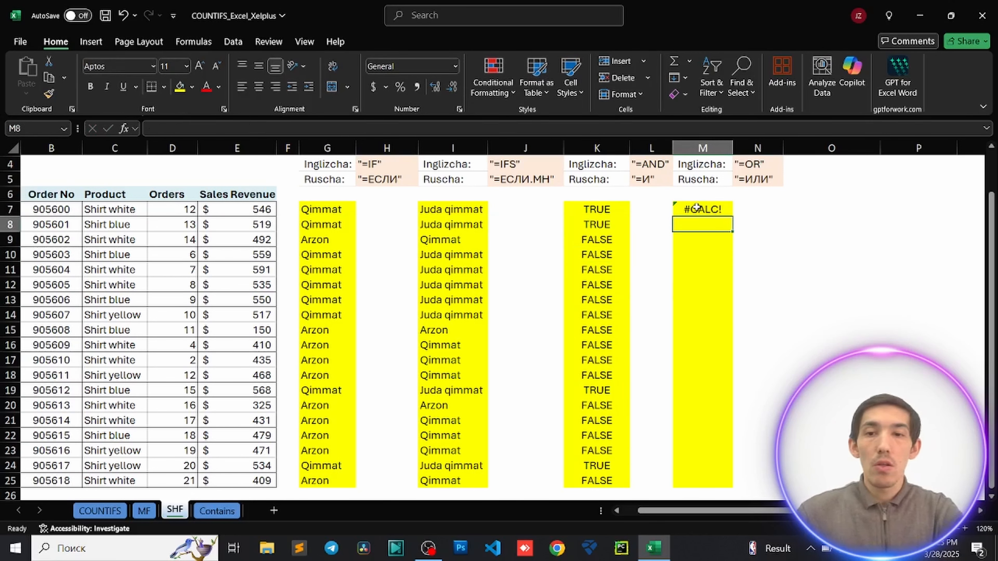
{"action": "left_click", "coordinate": [698, 205]}
{"action": "double_click", "coordinate": [699, 206]}
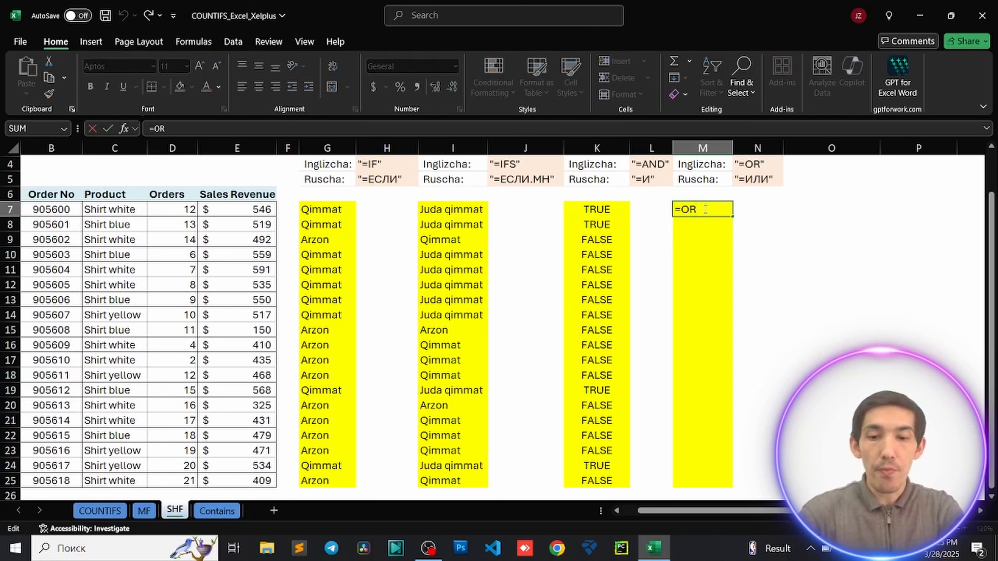
{"action": "type", "text": "("}
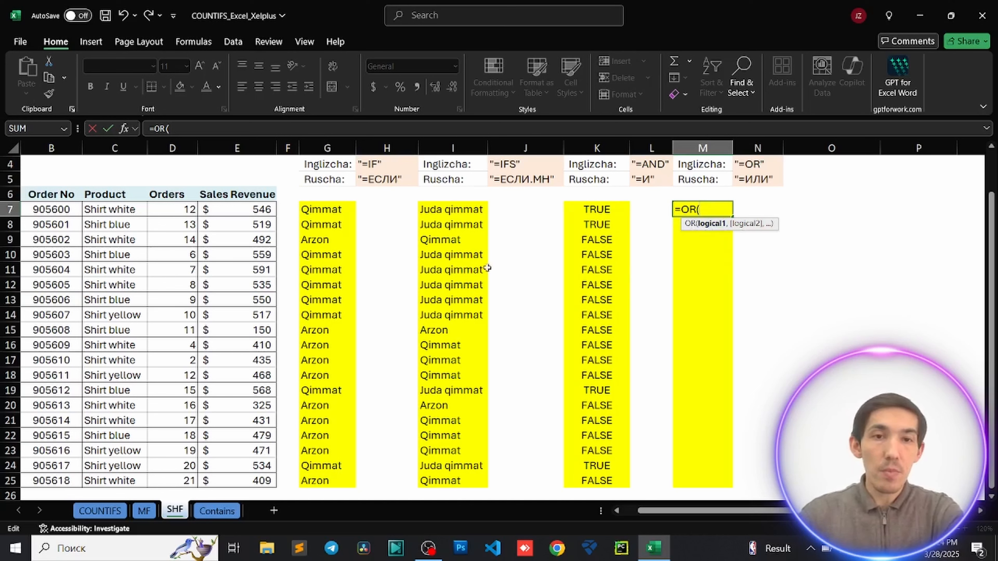
{"action": "left_click", "coordinate": [247, 210]}
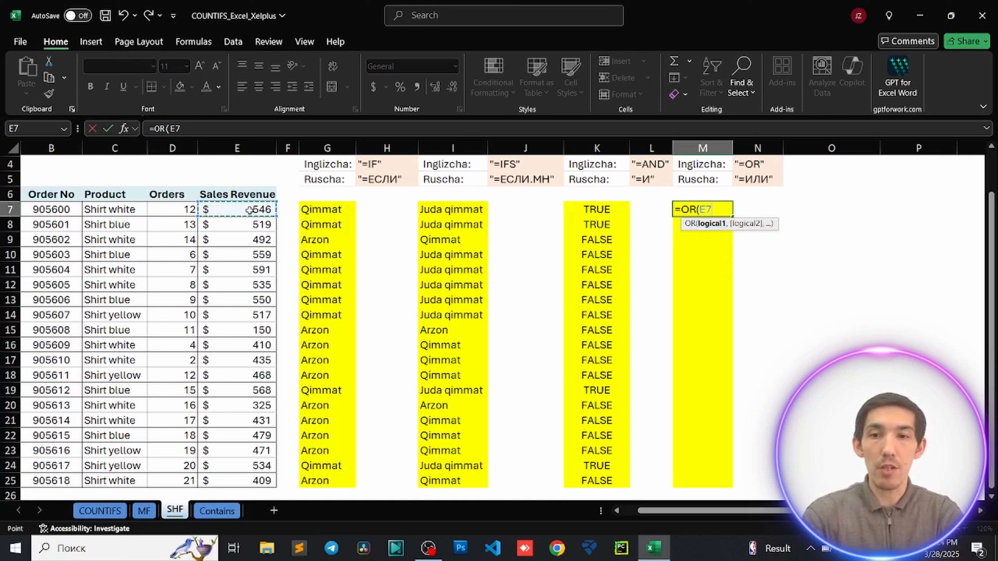
{"action": "type", "text": ">"}
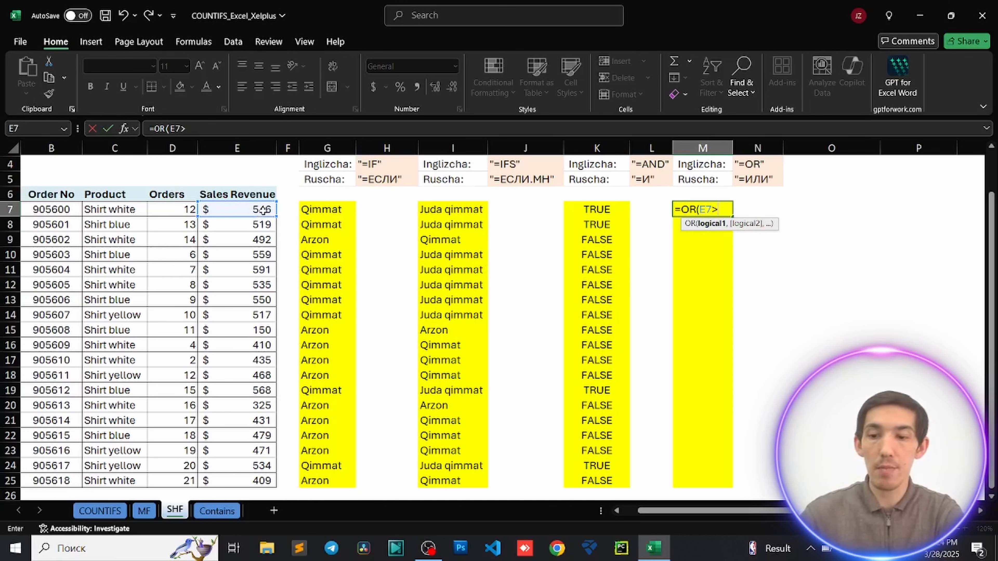
{"action": "type", "text": "500"}
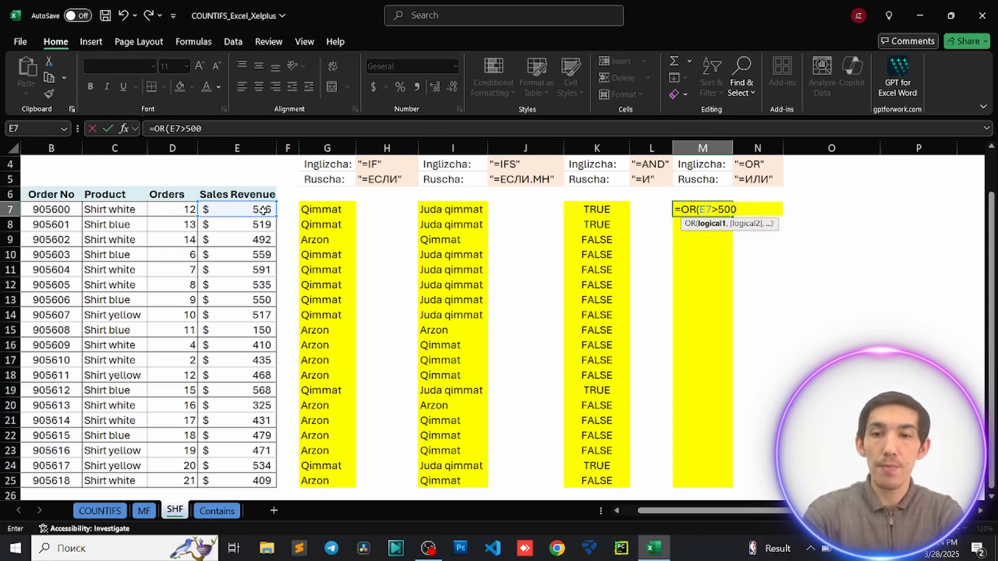
Step: Add a second condition testing whether D7 is greater than 10, and enter the OR formula in M7
{"action": "type", "text": ","}
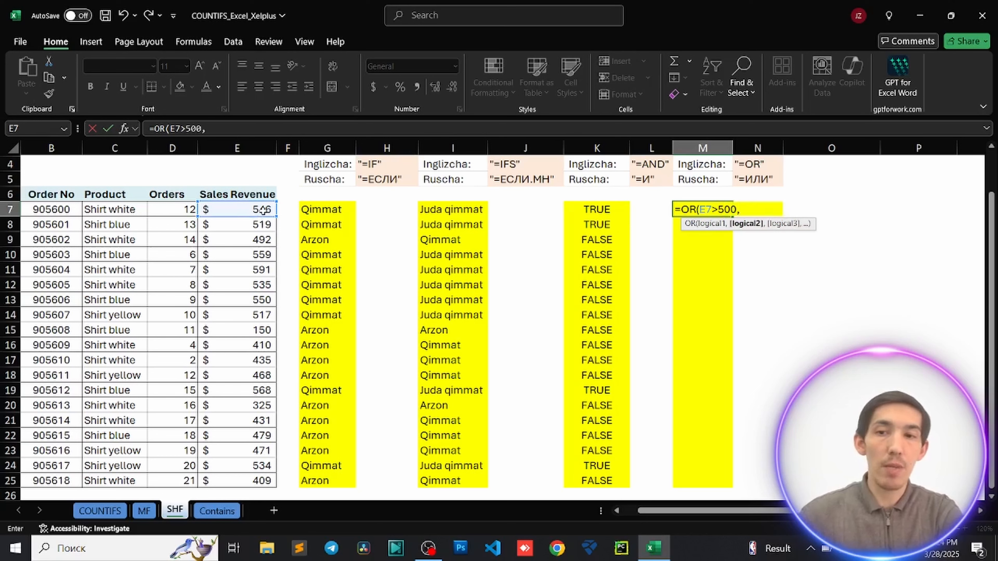
{"action": "left_click", "coordinate": [180, 210]}
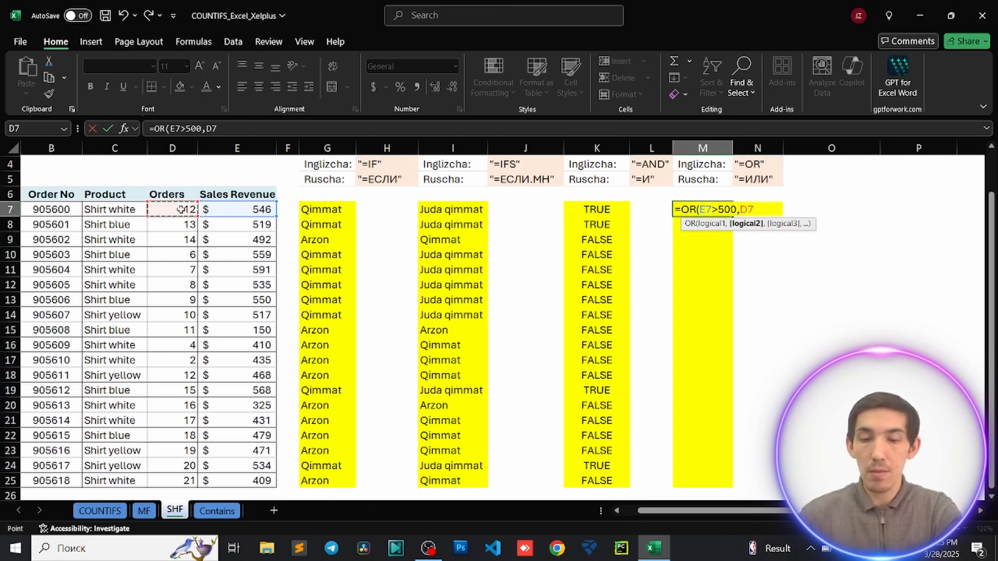
{"action": "type", "text": ">"}
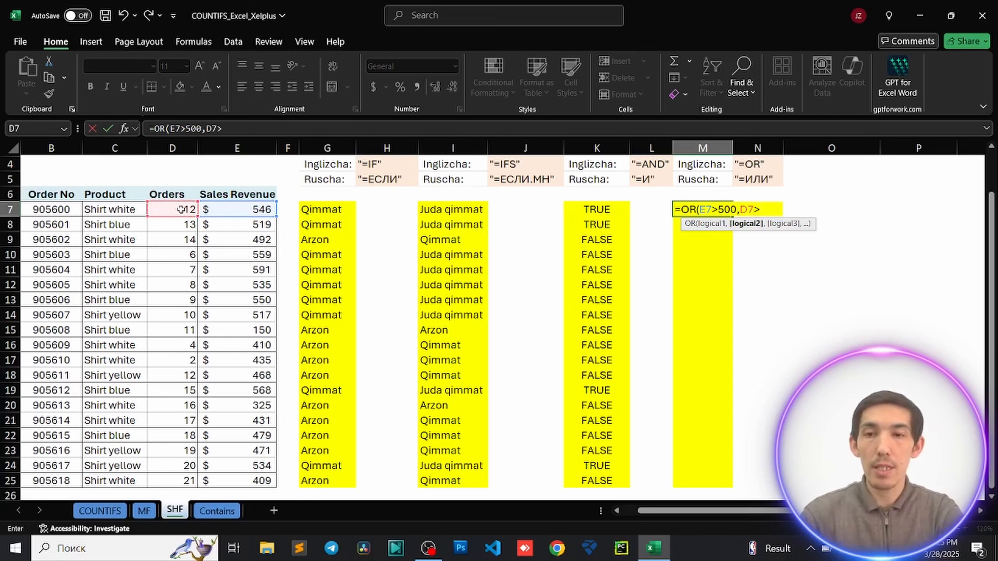
{"action": "type", "text": "10"}
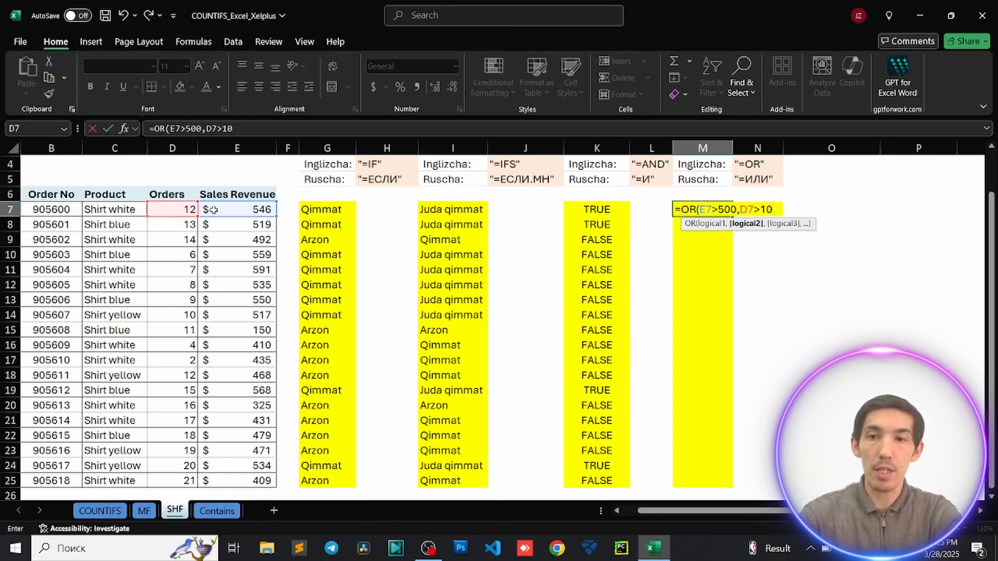
{"action": "key", "text": "Return"}
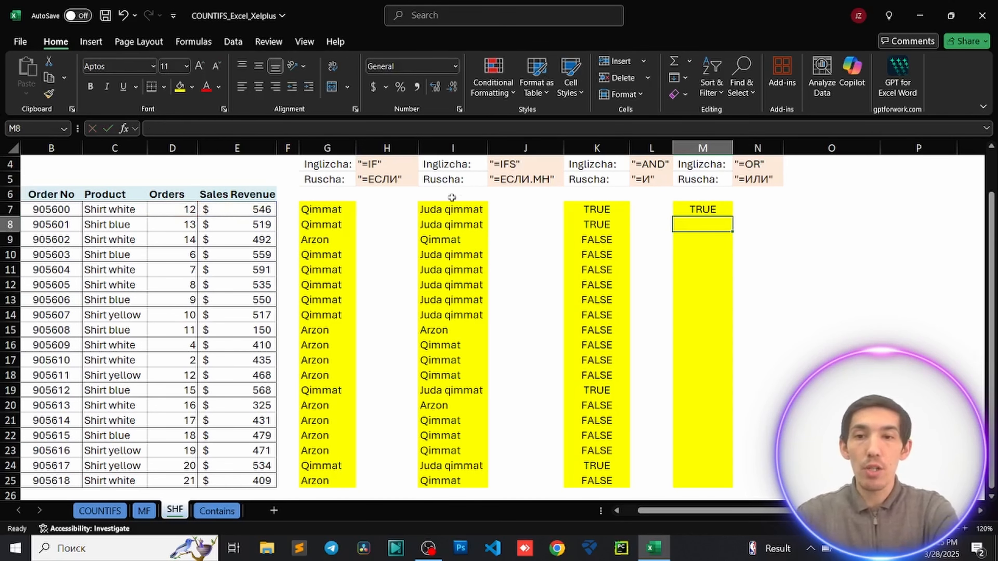
Step: Fill the OR formula from M7 down through M25
{"action": "left_click", "coordinate": [723, 213]}
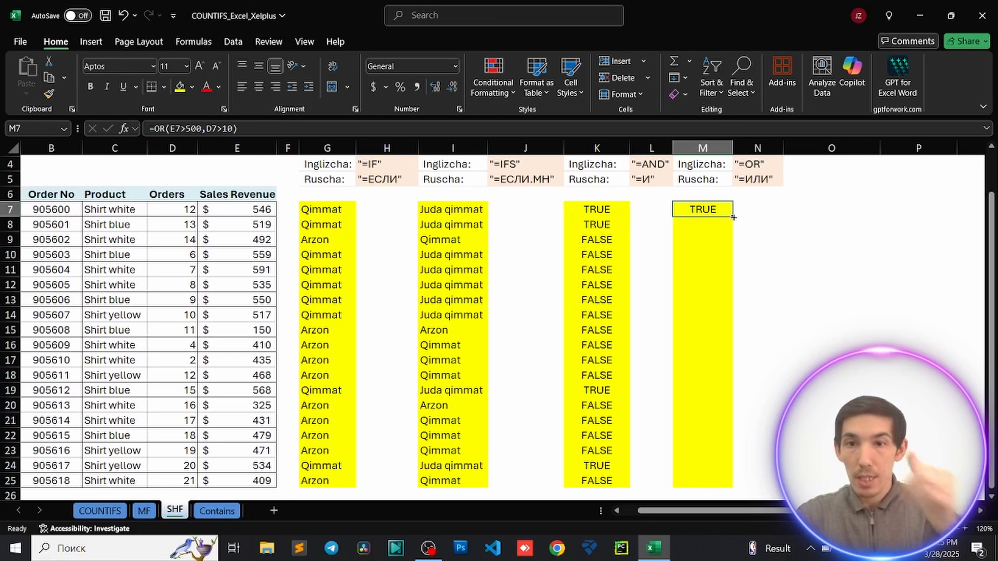
{"action": "left_click_drag", "start_coordinate": [733, 217], "coordinate": [732, 488]}
{"action": "scroll", "coordinate": [741, 336], "scroll_direction": "down", "scroll_amount": 2}
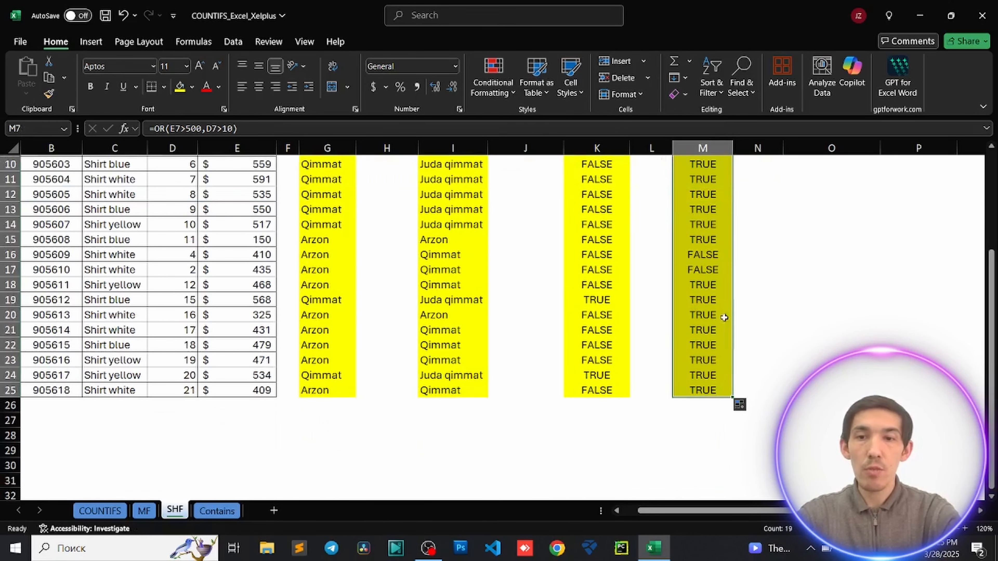
Step: View the OR formula in M16, and examine the one in M10, evaluating its first condition E10>500
{"action": "left_click", "coordinate": [707, 258]}
{"action": "scroll", "coordinate": [707, 275], "scroll_direction": "up", "scroll_amount": 2}
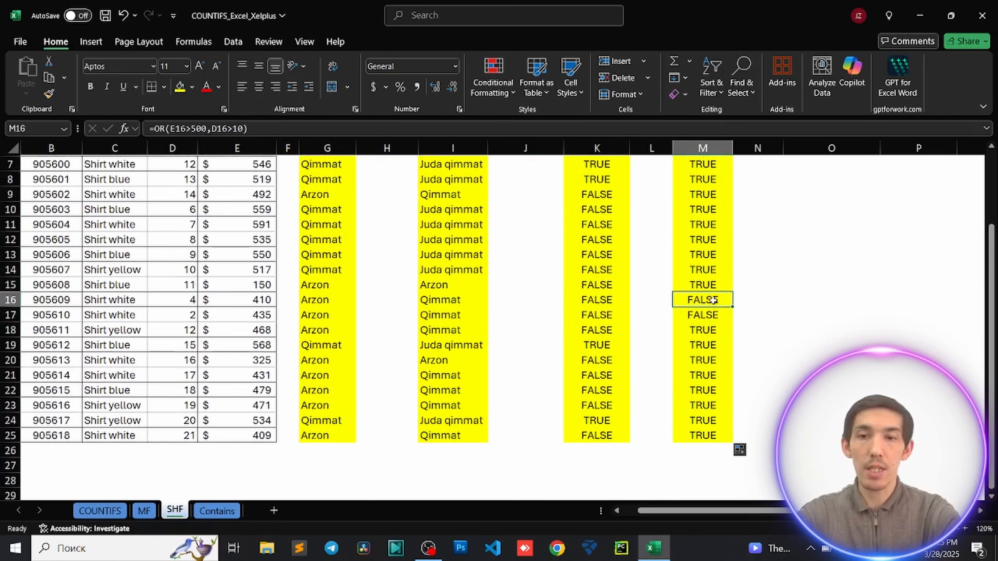
{"action": "scroll", "coordinate": [708, 303], "scroll_direction": "up", "scroll_amount": 2}
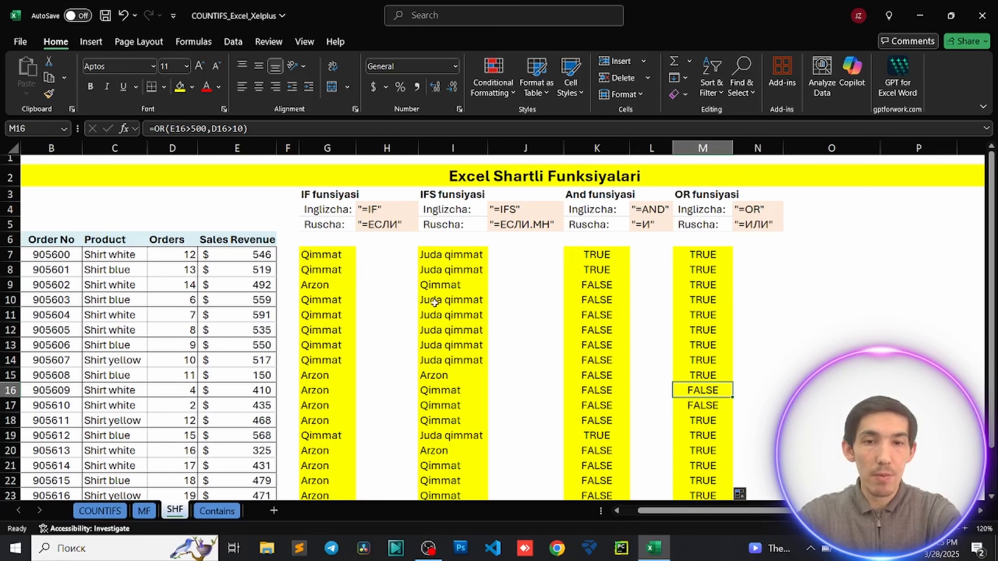
{"action": "left_click", "coordinate": [709, 300]}
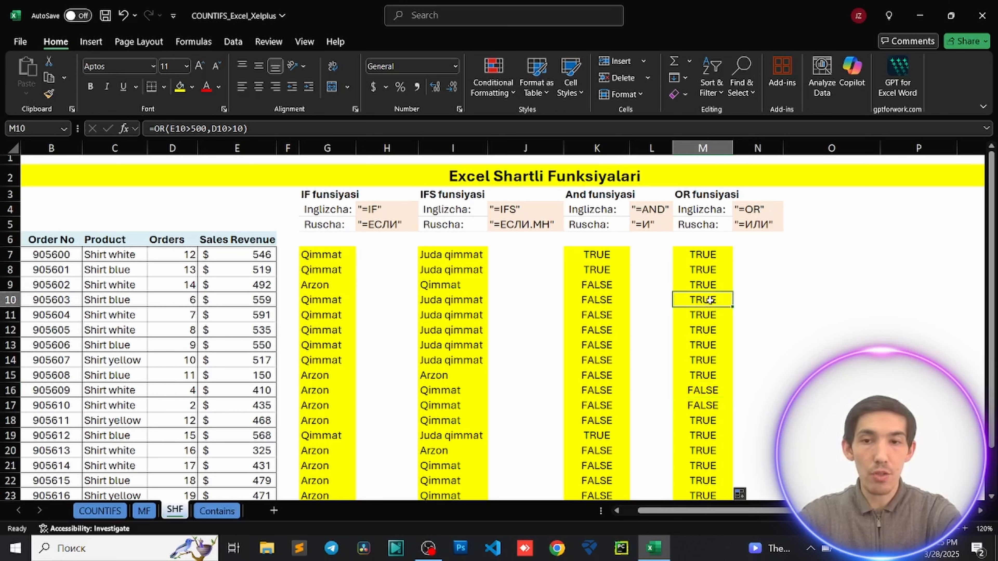
{"action": "double_click", "coordinate": [709, 300]}
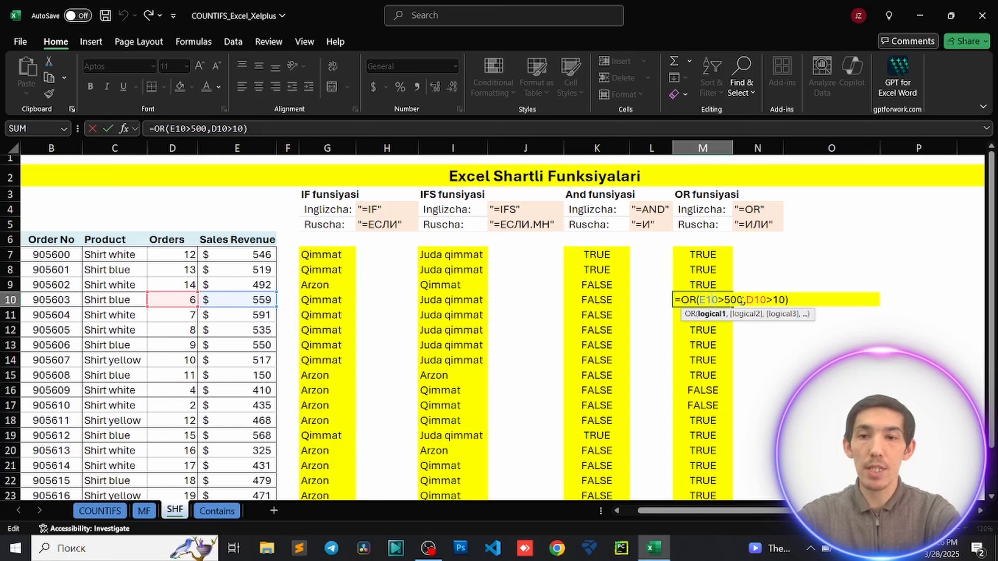
{"action": "left_click_drag", "start_coordinate": [744, 301], "coordinate": [699, 300]}
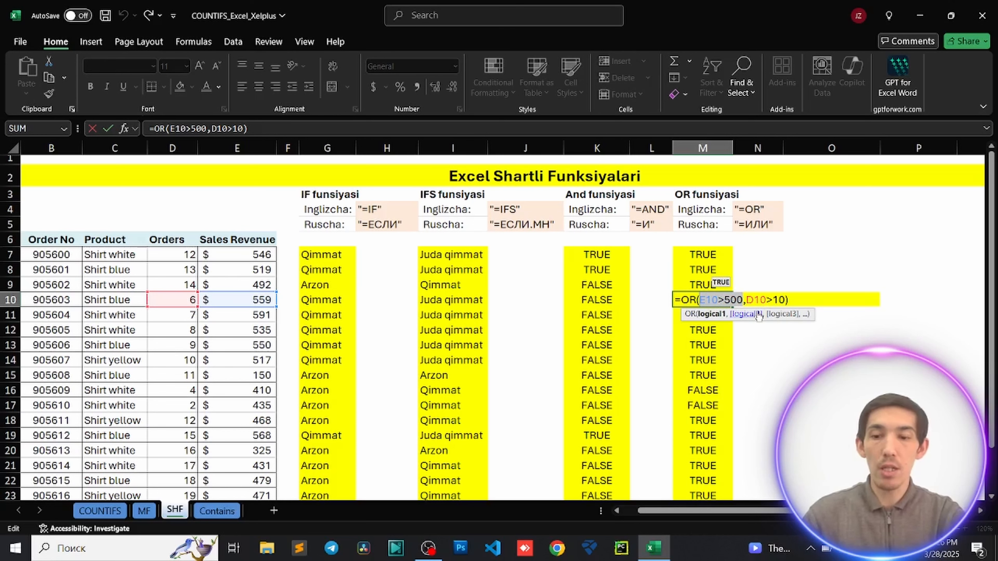
{"action": "key", "text": "Return"}
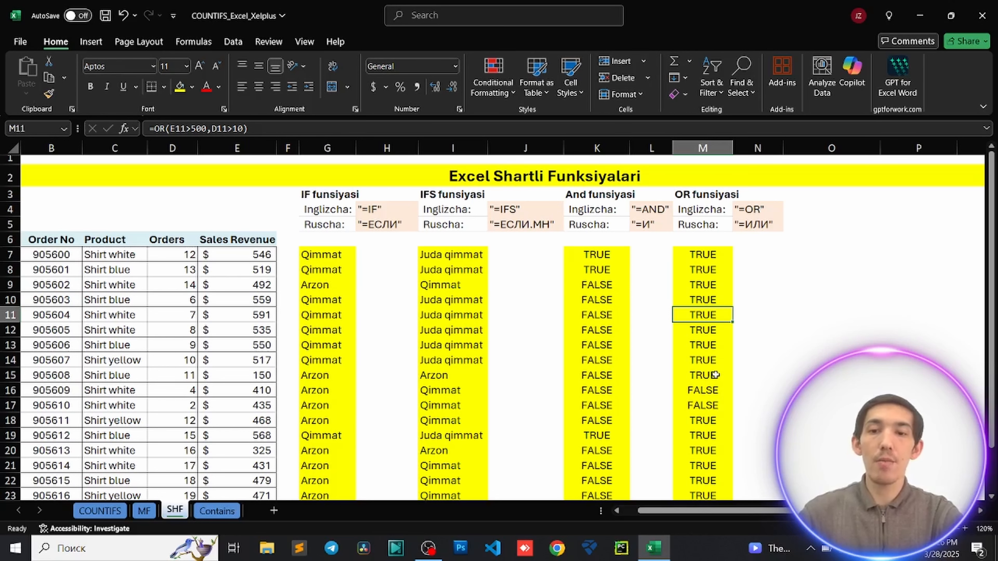
Step: Inspect the OR formula in M16 against the orders in D16 and the sales revenue in E16
{"action": "scroll", "coordinate": [717, 395], "scroll_direction": "down", "scroll_amount": 1}
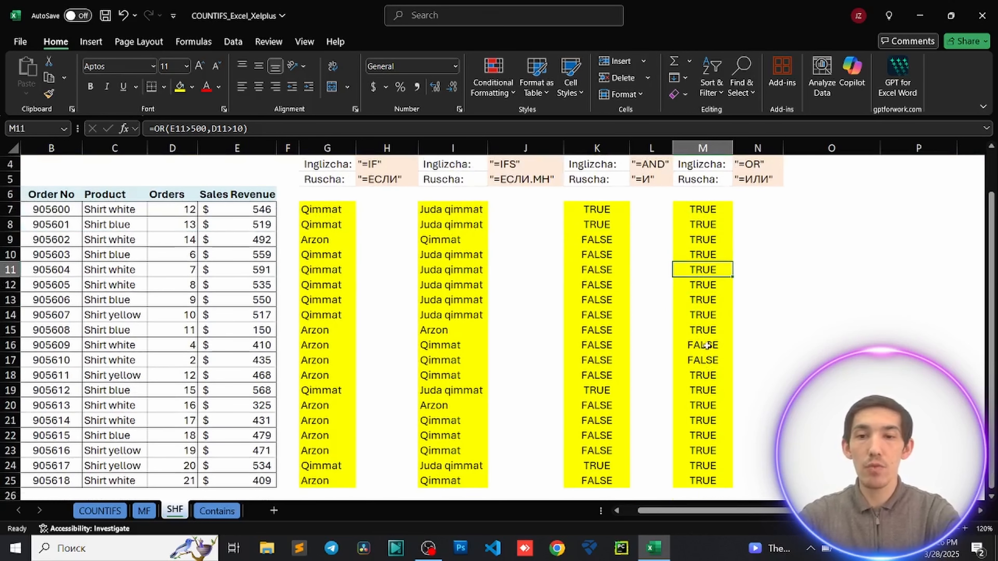
{"action": "left_click", "coordinate": [706, 342]}
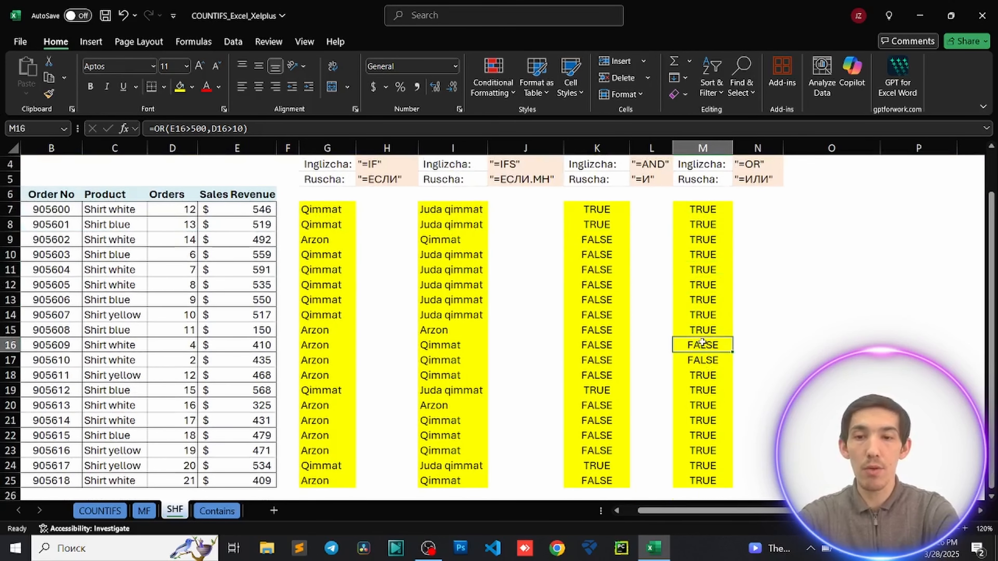
{"action": "double_click", "coordinate": [703, 343]}
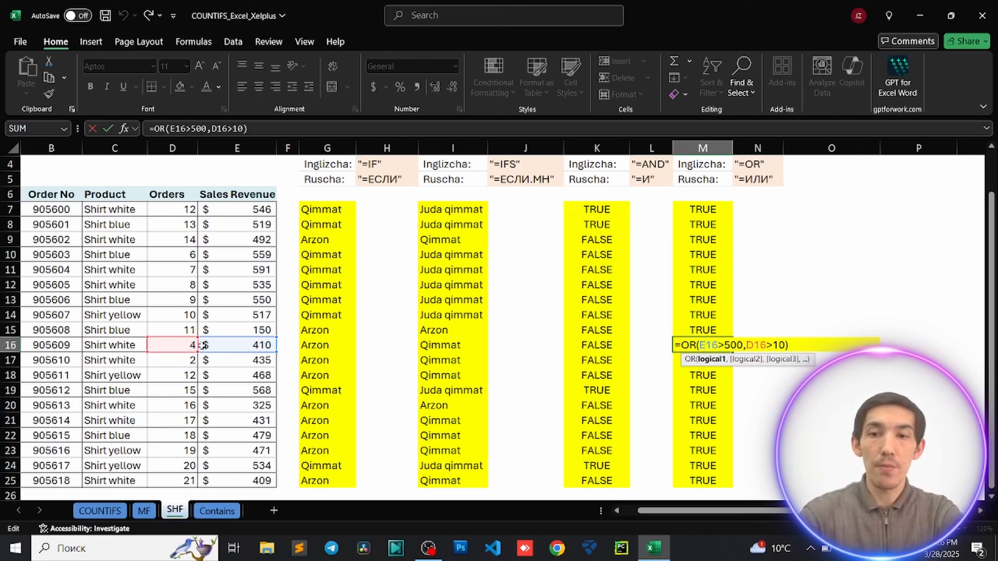
{"action": "key", "text": "Return"}
{"action": "scroll", "coordinate": [751, 320], "scroll_direction": "up", "scroll_amount": 1}
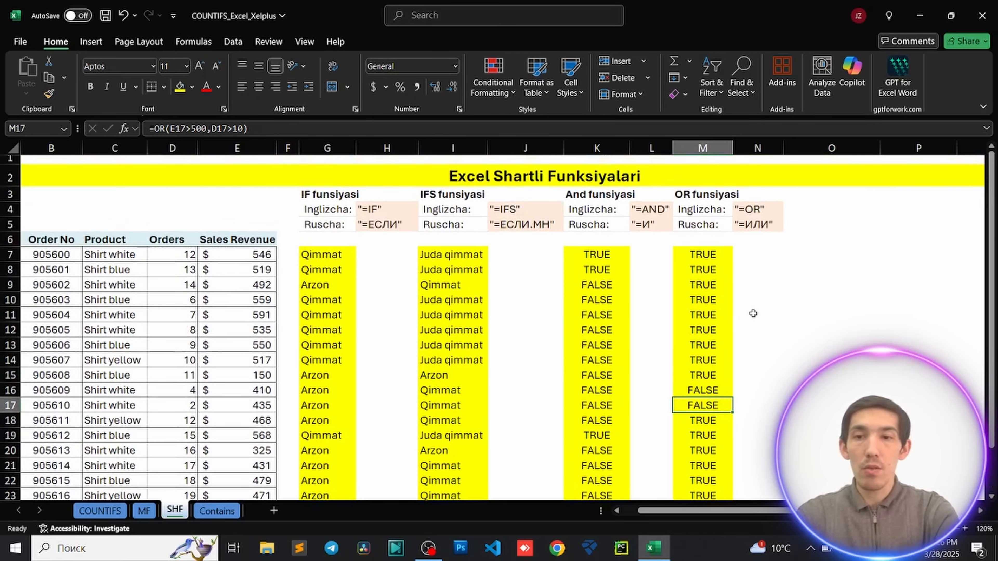
{"action": "scroll", "coordinate": [746, 292], "scroll_direction": "down", "scroll_amount": 1}
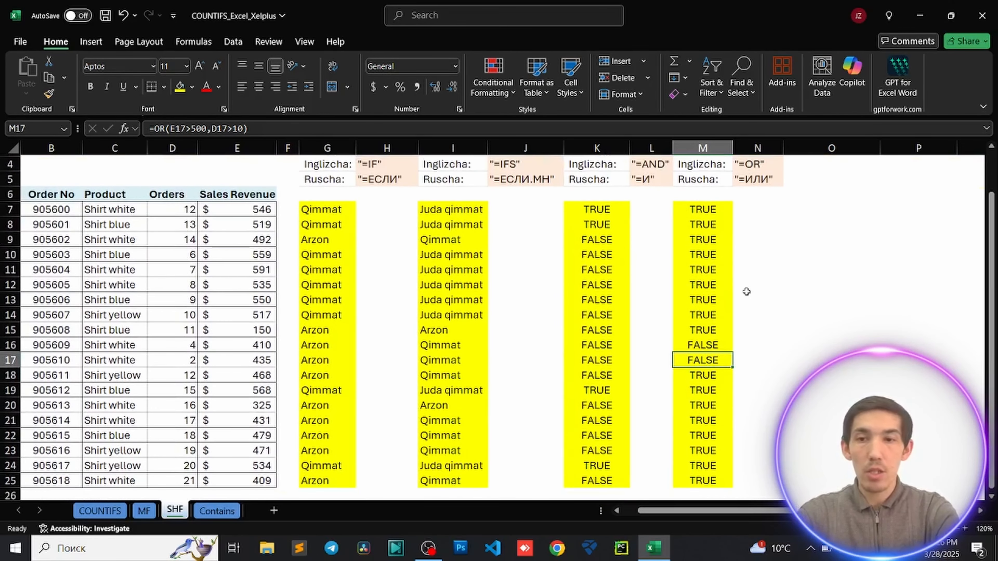